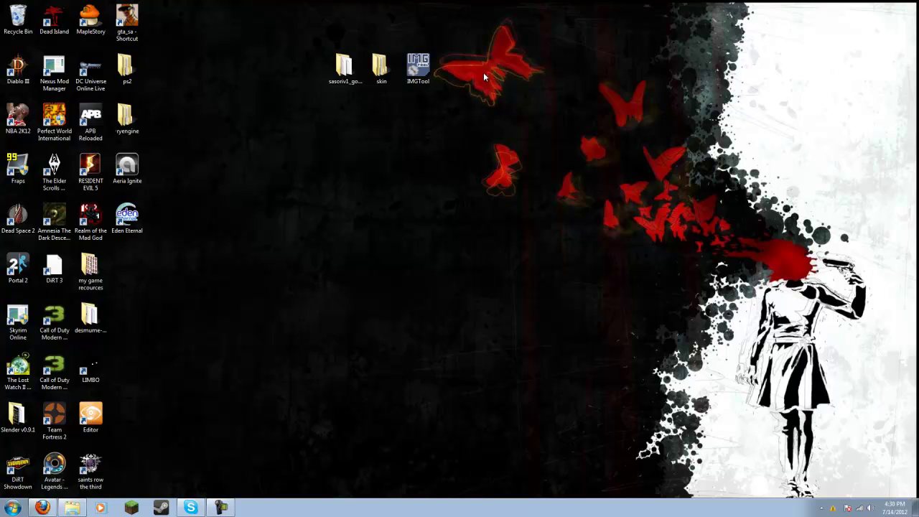
- Dismiss the Windows 7 Basic color scheme notification on the desktop
{"action": "left_click", "coordinate": [428, 76]}
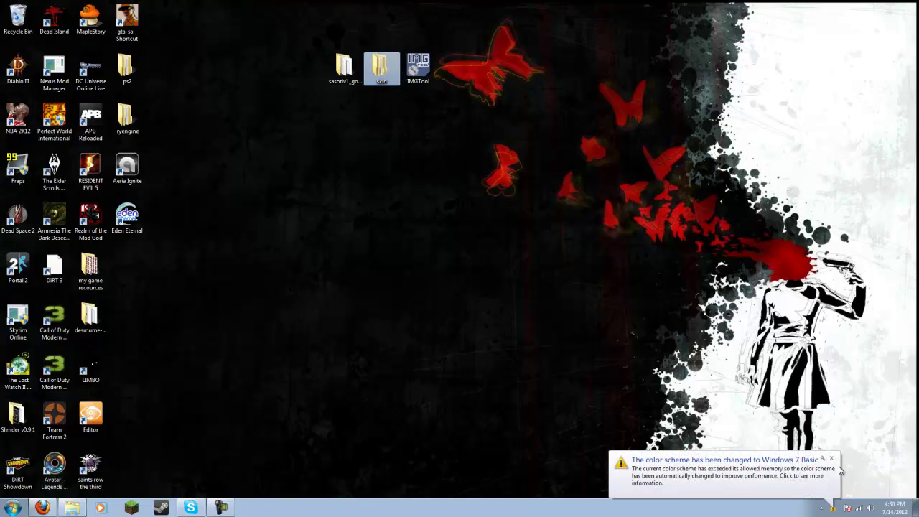
{"action": "left_click", "coordinate": [832, 459]}
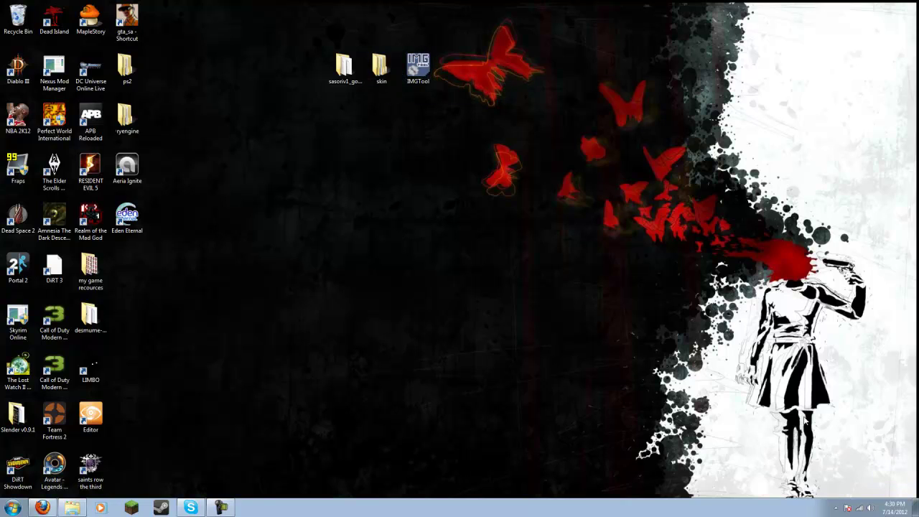
{"action": "left_click", "coordinate": [356, 77]}
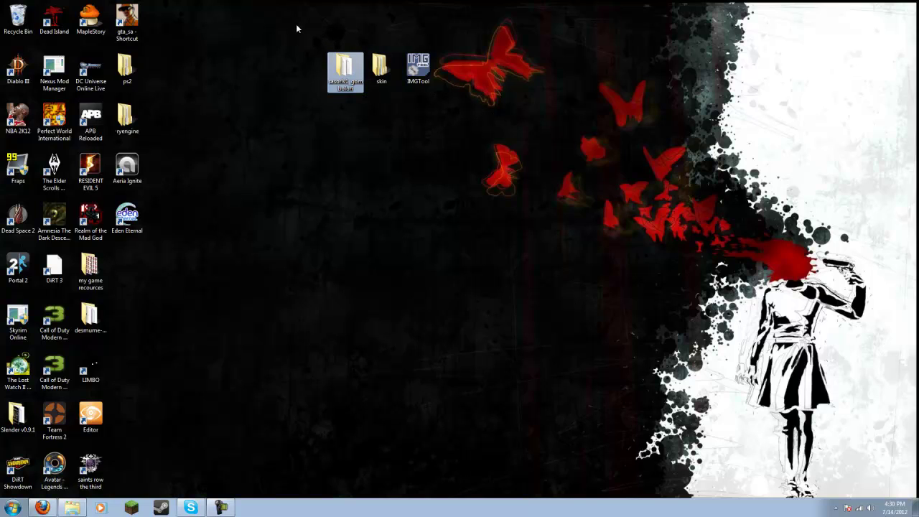
{"action": "left_click_drag", "start_coordinate": [297, 26], "coordinate": [343, 94]}
{"action": "left_click", "coordinate": [285, 77]}
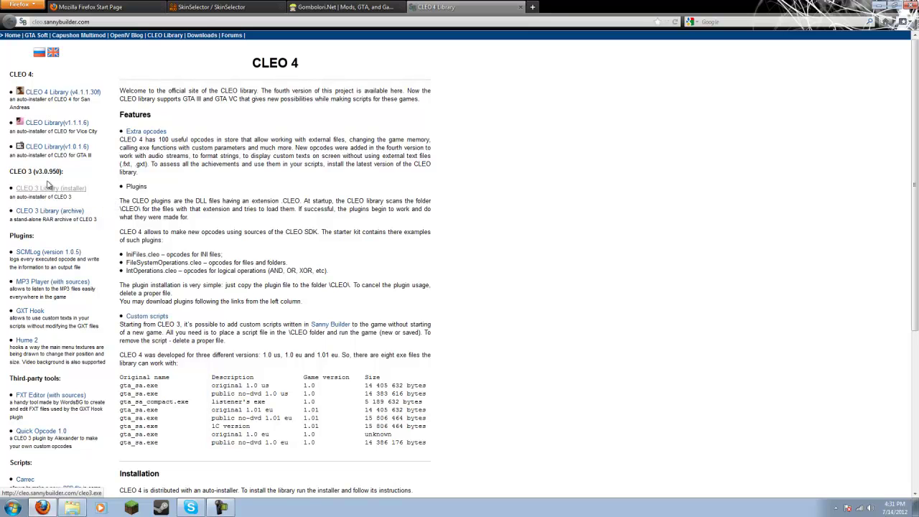
- Request the CLEO 3 Library installer from the CLEO 4 site and close that page
{"action": "left_click", "coordinate": [45, 190]}
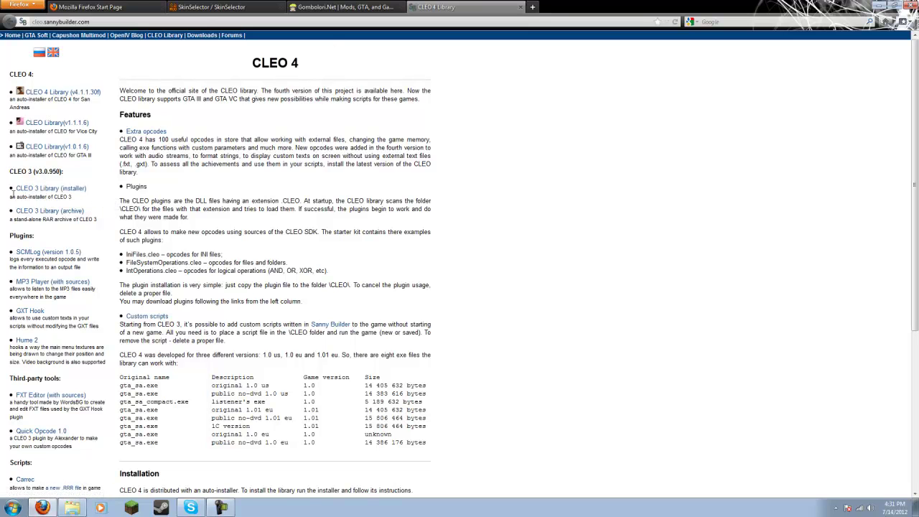
{"action": "left_click", "coordinate": [521, 7]}
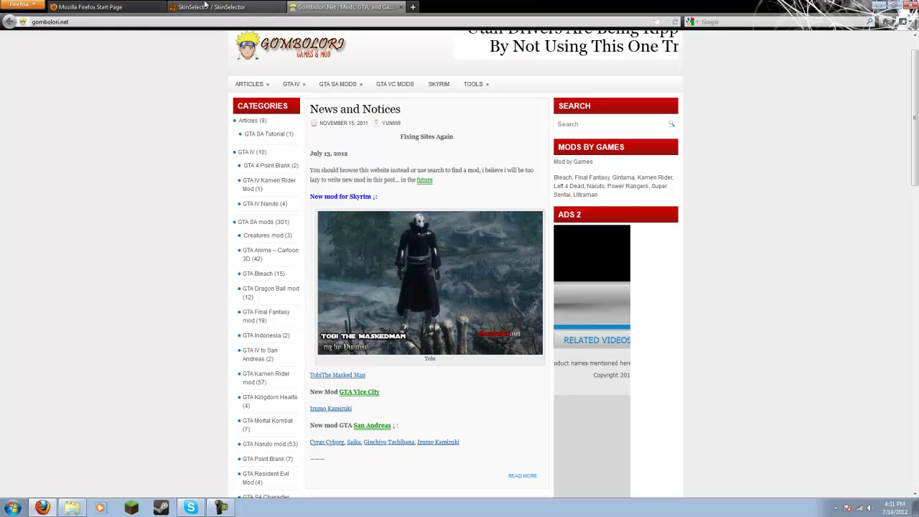
- Request the skin.zip download from the SkinSelector page and close that page
{"action": "left_click", "coordinate": [205, 6]}
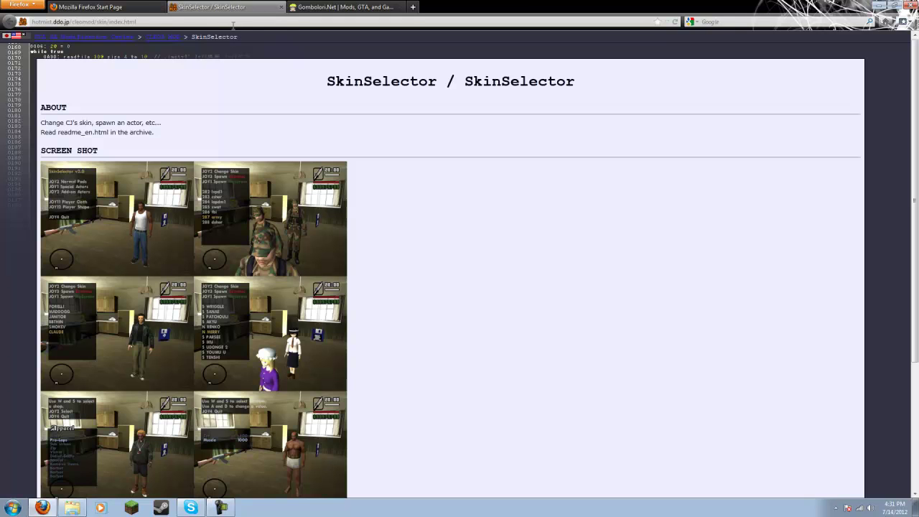
{"action": "scroll", "coordinate": [397, 96], "scroll_direction": "down", "scroll_amount": 1}
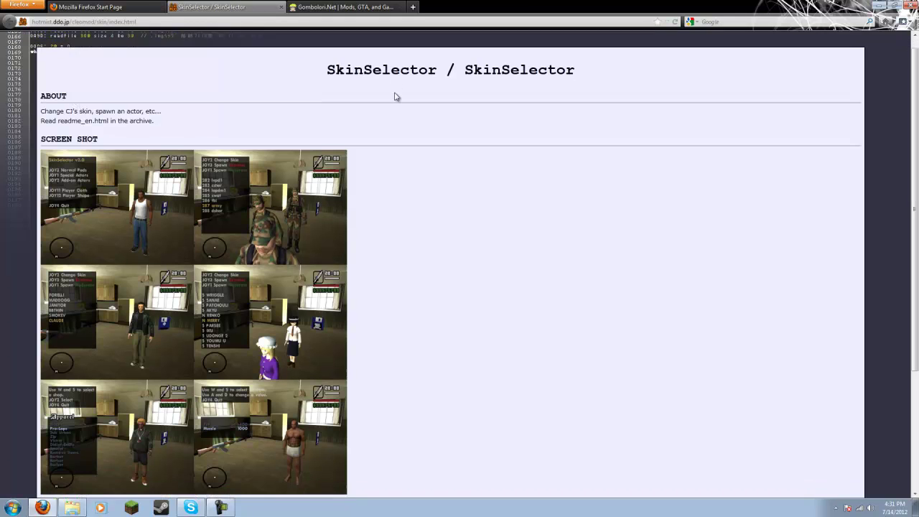
{"action": "scroll", "coordinate": [373, 136], "scroll_direction": "down", "scroll_amount": 4}
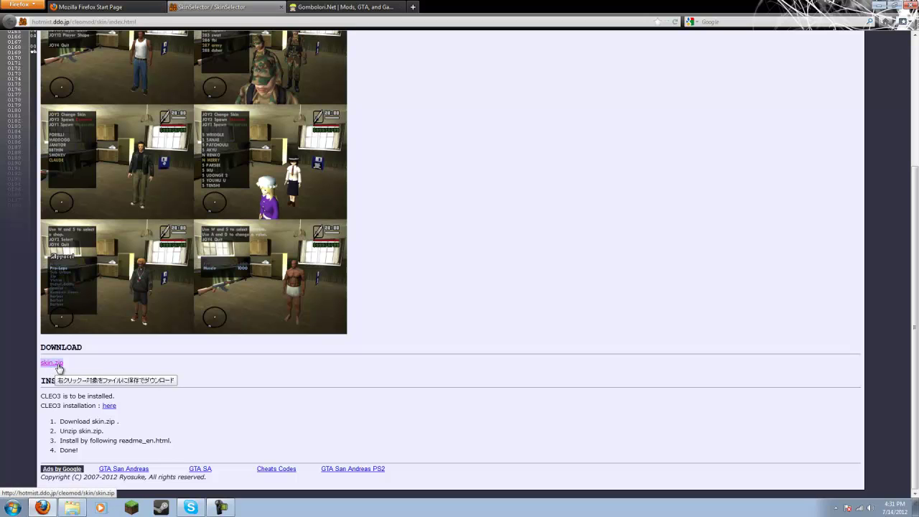
{"action": "left_click", "coordinate": [58, 366]}
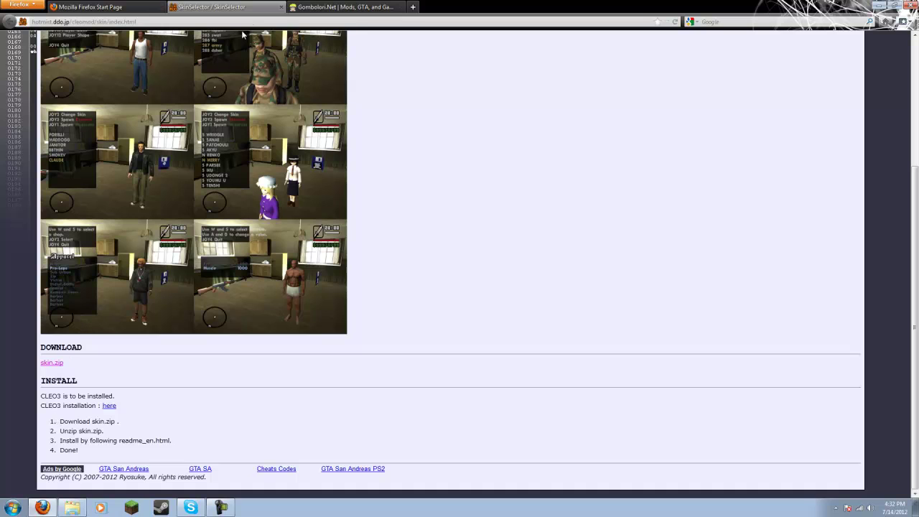
{"action": "left_click", "coordinate": [281, 7]}
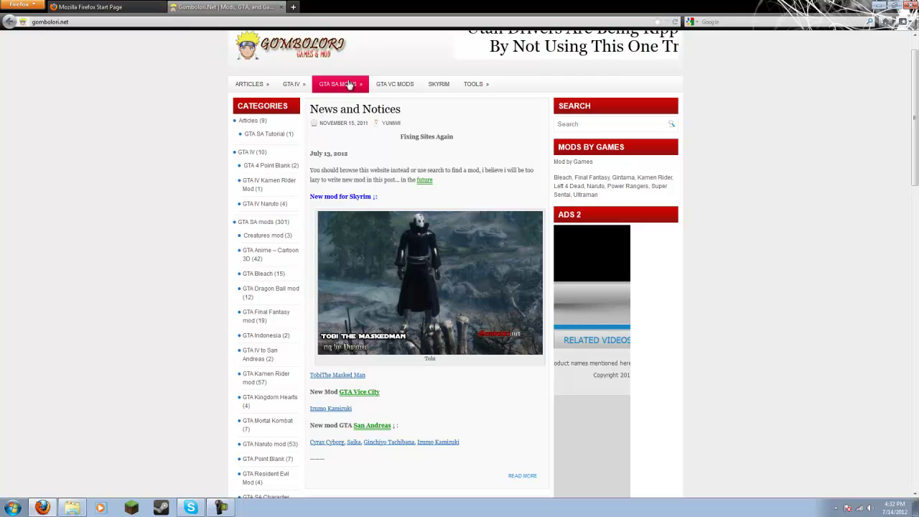
- Look through the GTA San Andreas character mods posted on Gombolori.Net, and close the browser
{"action": "scroll", "coordinate": [350, 97], "scroll_direction": "down", "scroll_amount": 5}
{"action": "scroll", "coordinate": [349, 104], "scroll_direction": "down", "scroll_amount": 8}
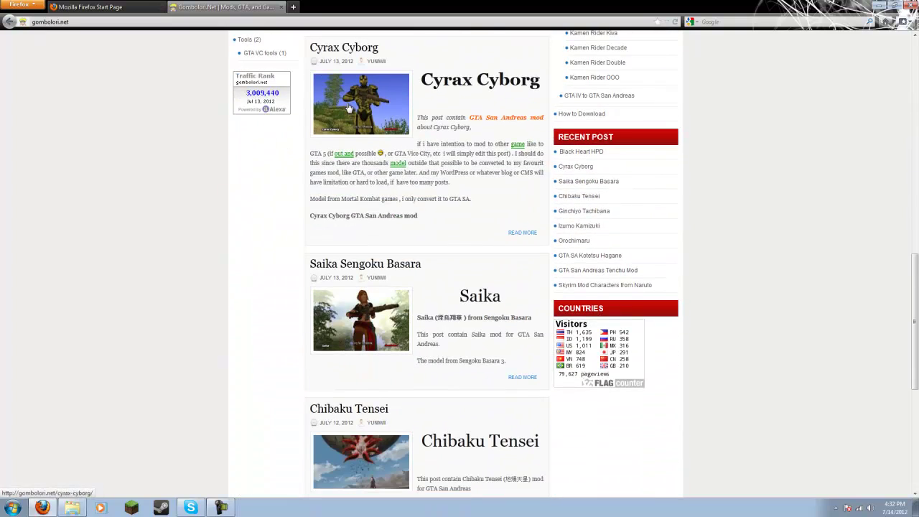
{"action": "scroll", "coordinate": [349, 106], "scroll_direction": "up", "scroll_amount": 13}
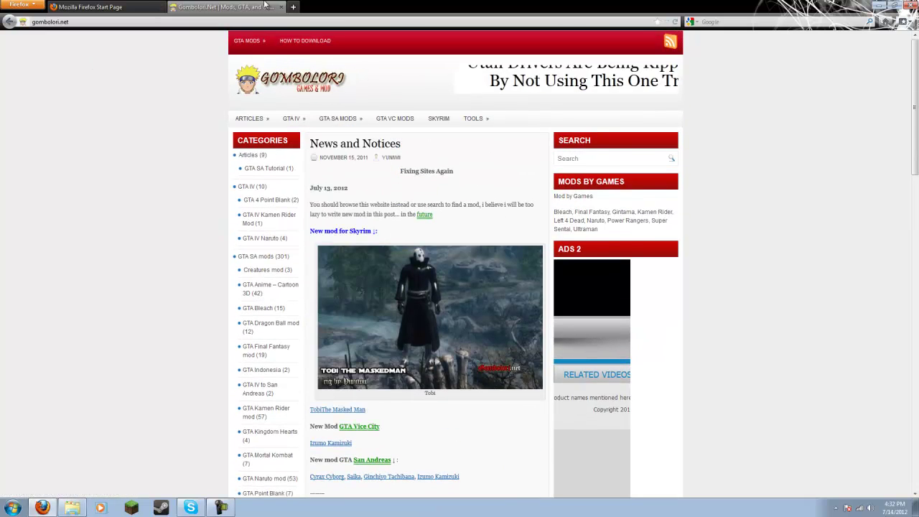
{"action": "scroll", "coordinate": [374, 93], "scroll_direction": "down", "scroll_amount": 7}
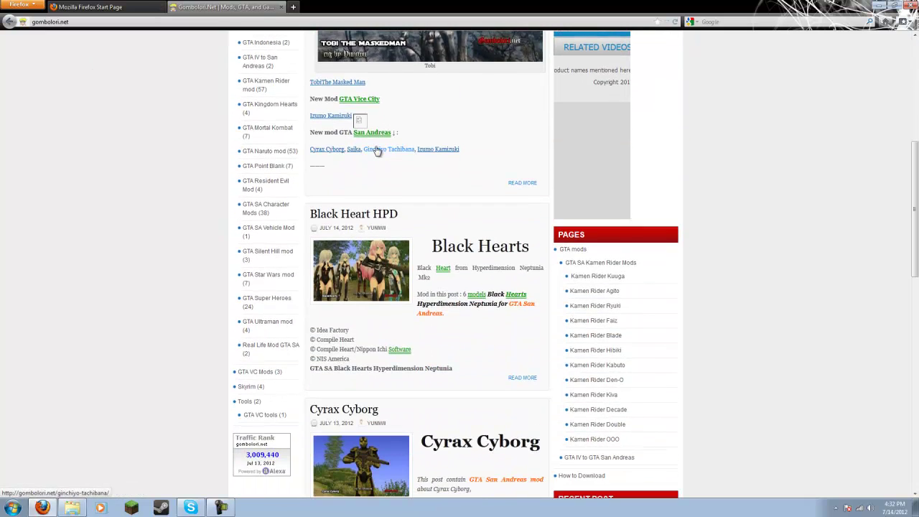
{"action": "scroll", "coordinate": [375, 150], "scroll_direction": "down", "scroll_amount": 6}
{"action": "scroll", "coordinate": [425, 154], "scroll_direction": "down", "scroll_amount": 2}
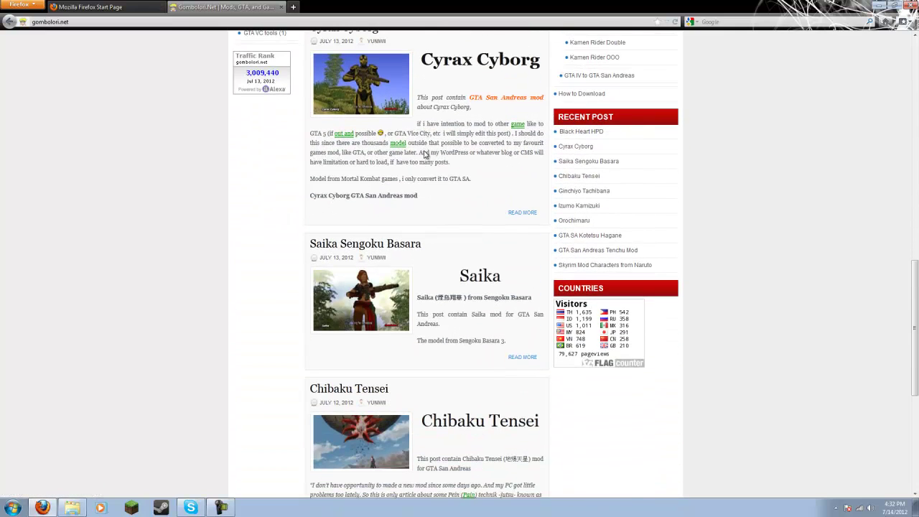
{"action": "left_click", "coordinate": [282, 7]}
{"action": "key", "text": "ctrl+w"}
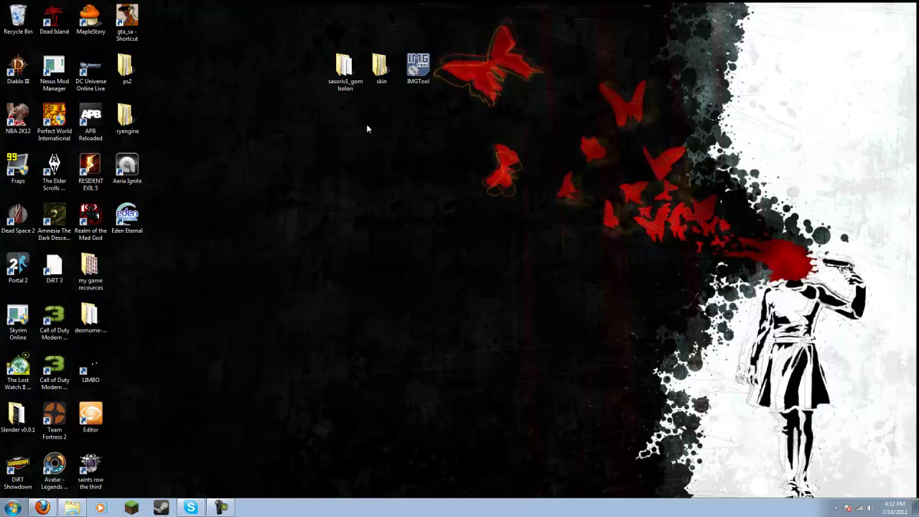
- Launch IMG Tool 2.0 from the desktop and open the skin.img archive in the desktop's skin folder
{"action": "double_click", "coordinate": [422, 70]}
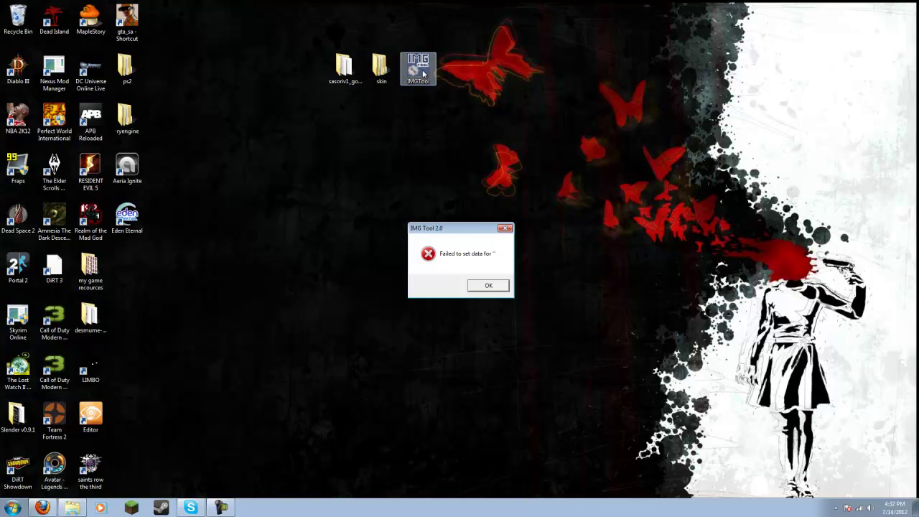
{"action": "left_click", "coordinate": [489, 286]}
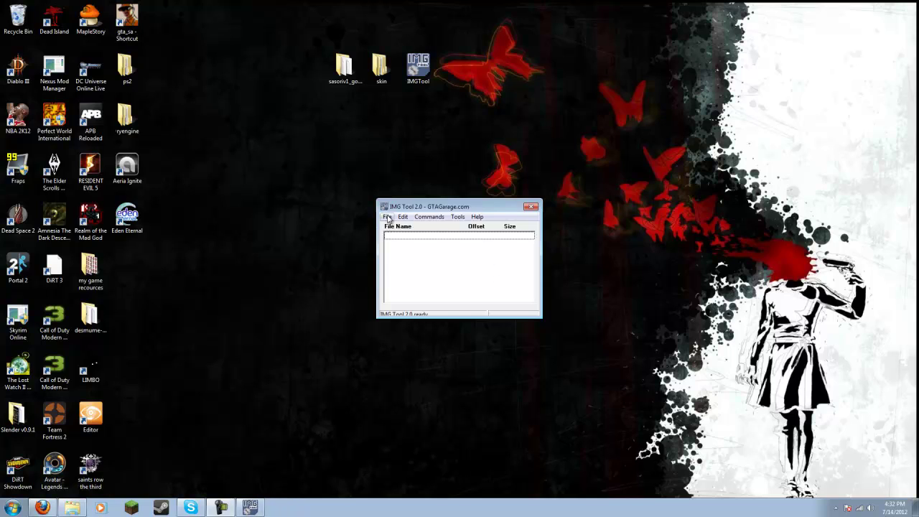
{"action": "left_click", "coordinate": [388, 217]}
{"action": "left_click", "coordinate": [396, 228]}
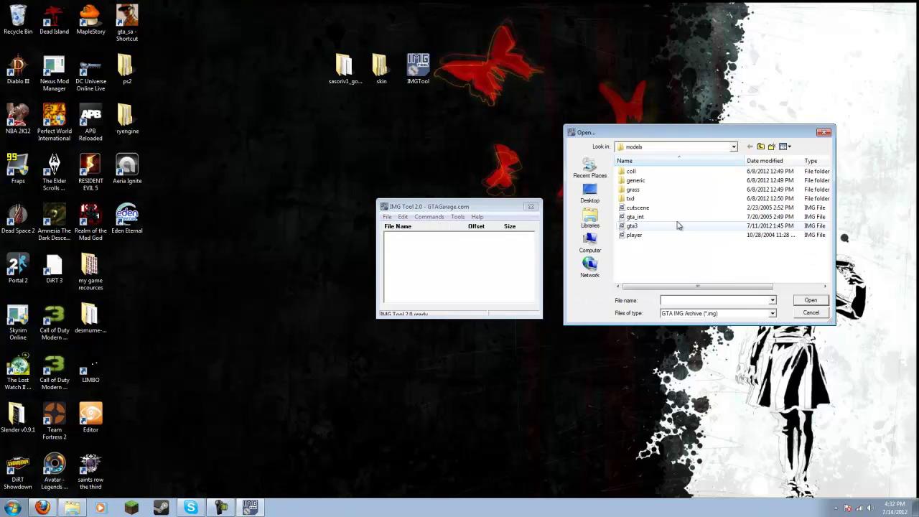
{"action": "left_click", "coordinate": [592, 199]}
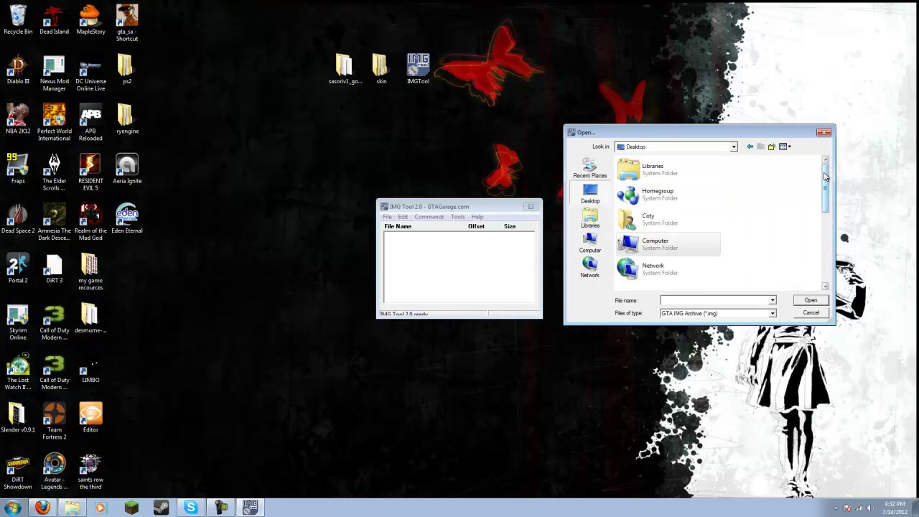
{"action": "left_click_drag", "start_coordinate": [826, 177], "coordinate": [824, 250]}
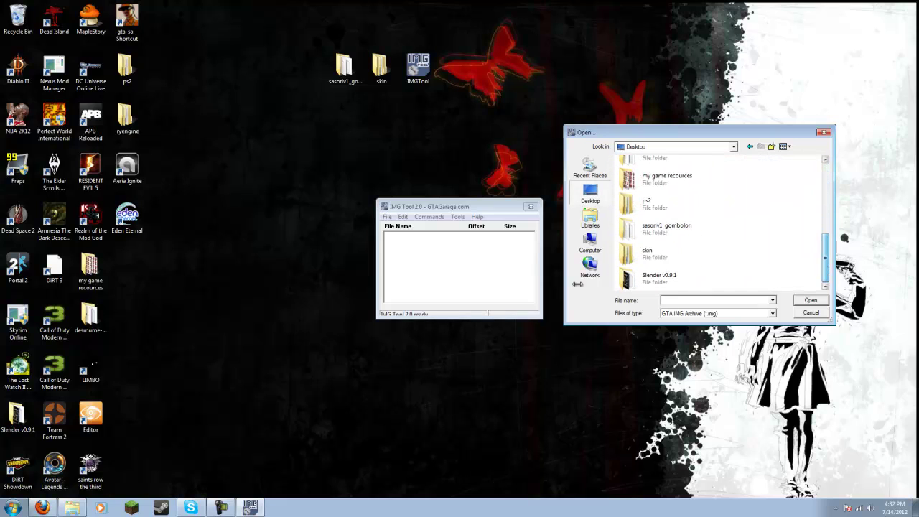
{"action": "double_click", "coordinate": [646, 250]}
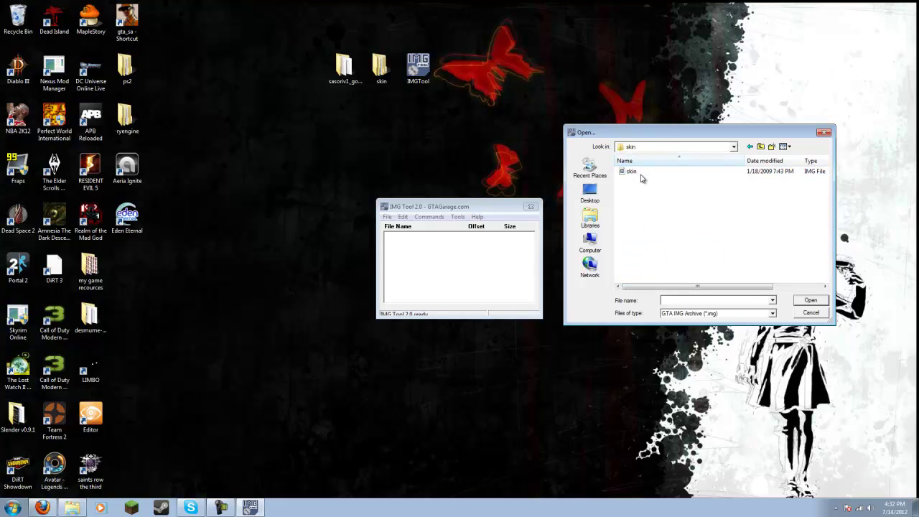
{"action": "left_click", "coordinate": [642, 173]}
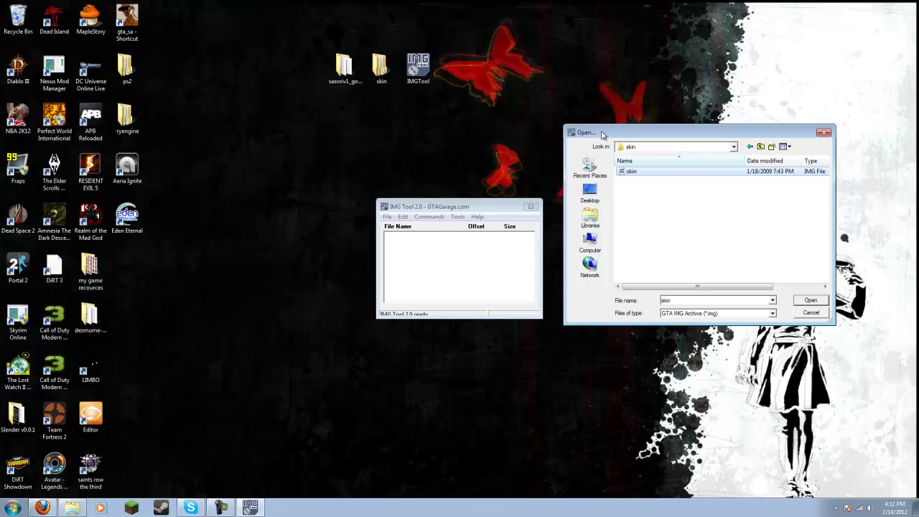
{"action": "double_click", "coordinate": [681, 174]}
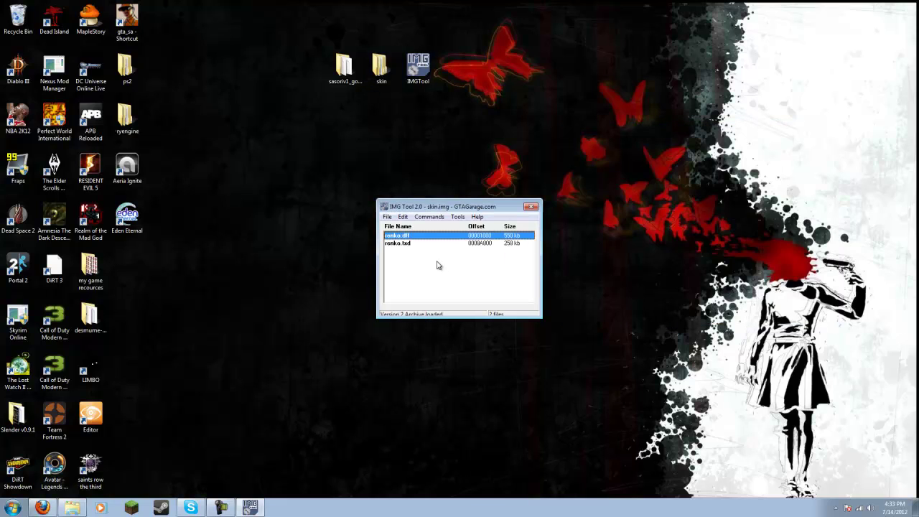
- Add sasori.txd from the desktop's sasoriv1_gombolori folder to the skin.img archive
{"action": "left_click", "coordinate": [429, 217]}
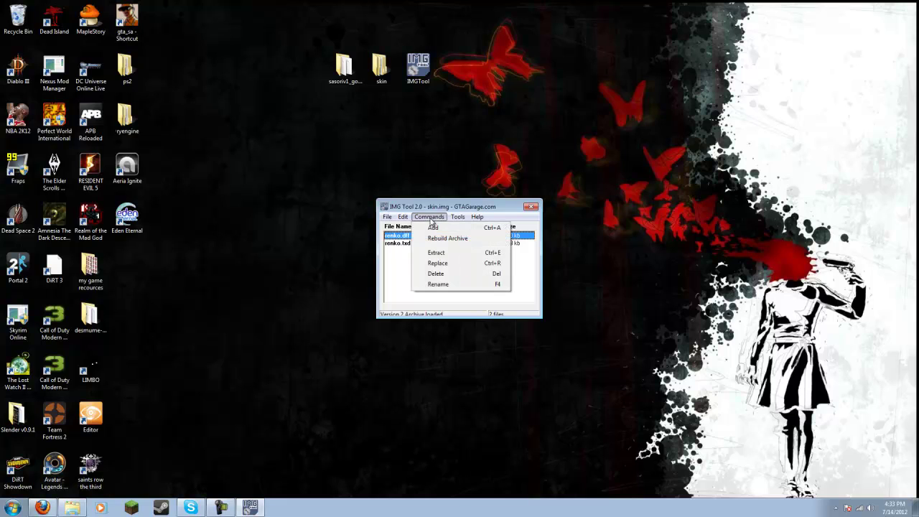
{"action": "left_click", "coordinate": [431, 228]}
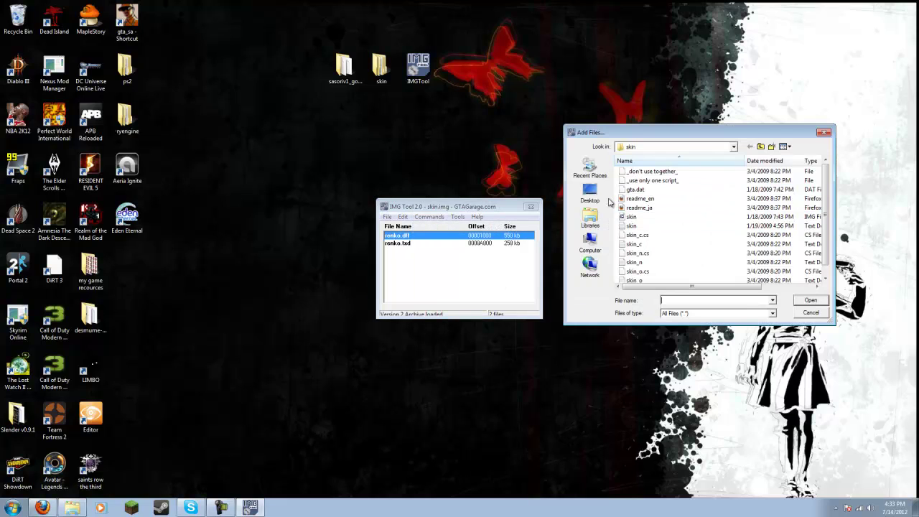
{"action": "left_click", "coordinate": [601, 204]}
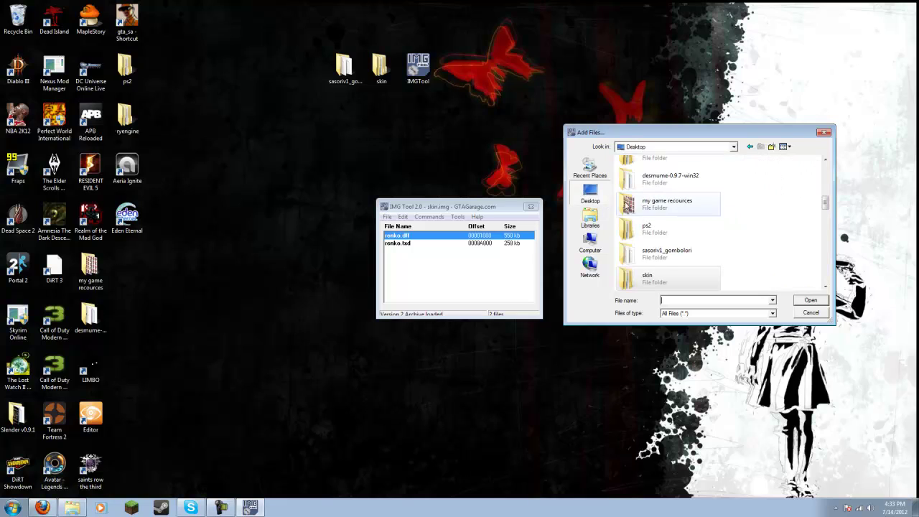
{"action": "double_click", "coordinate": [678, 257]}
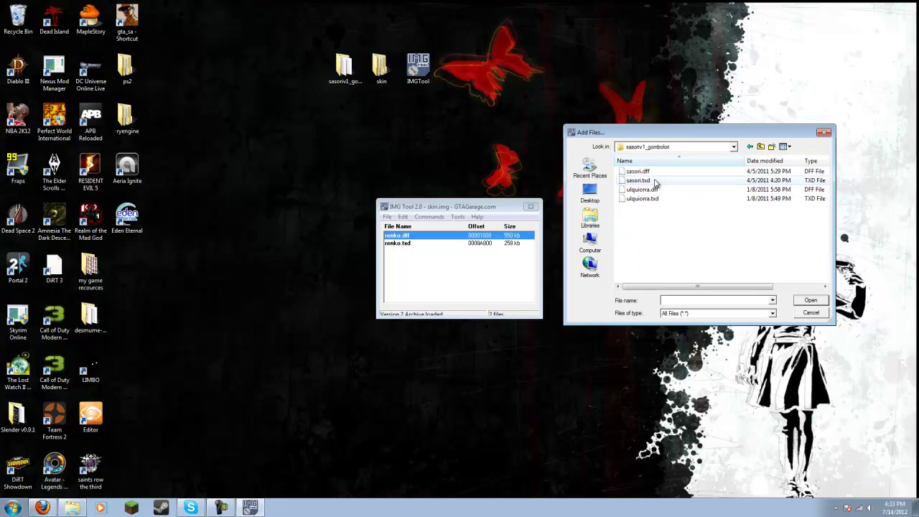
{"action": "left_click", "coordinate": [647, 180]}
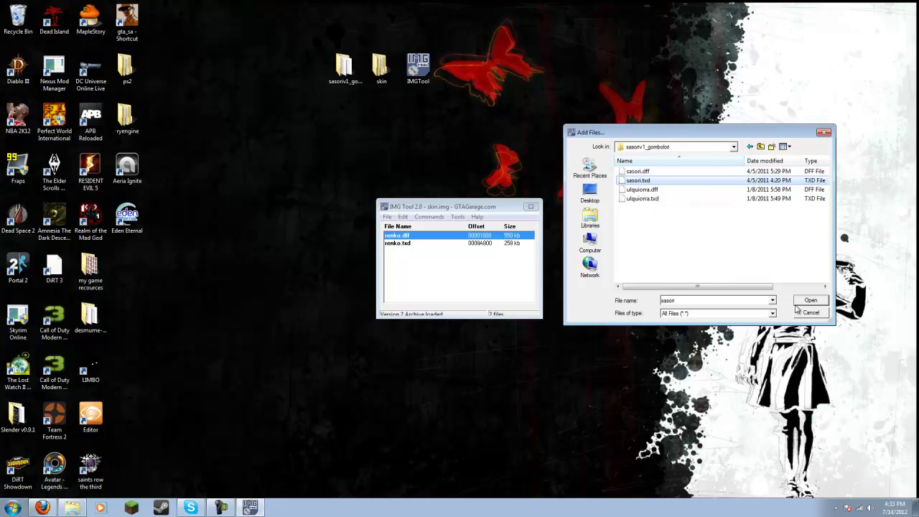
{"action": "double_click", "coordinate": [665, 181]}
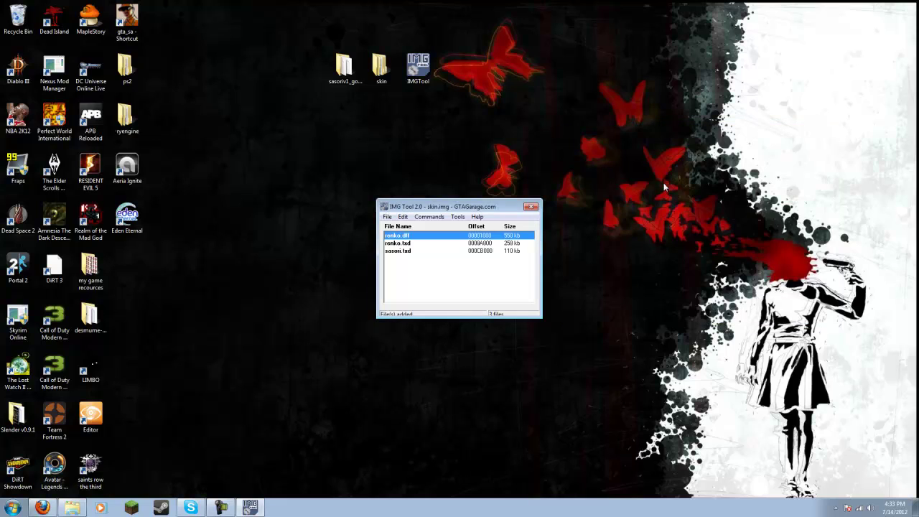
- Add sasori.dff from the sasoriv1_gombolori folder to the skin.img archive and close IMG Tool
{"action": "left_click", "coordinate": [429, 216]}
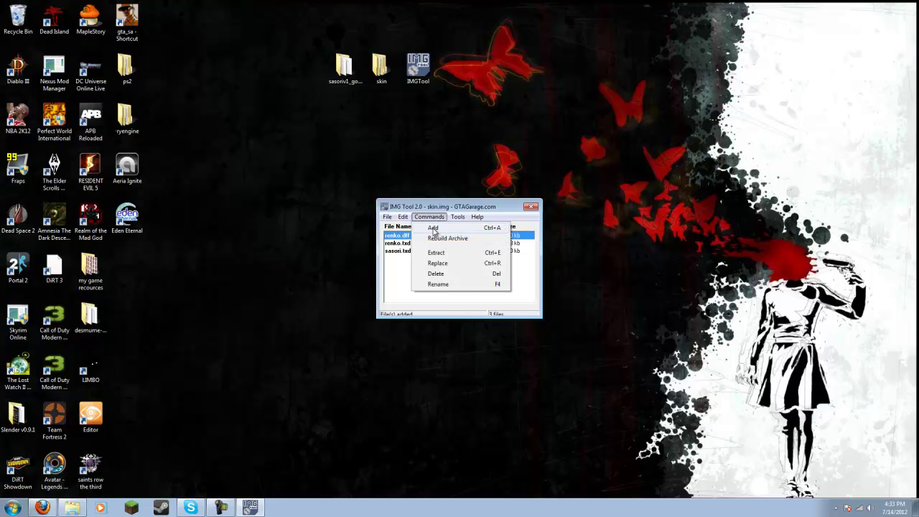
{"action": "left_click", "coordinate": [434, 235]}
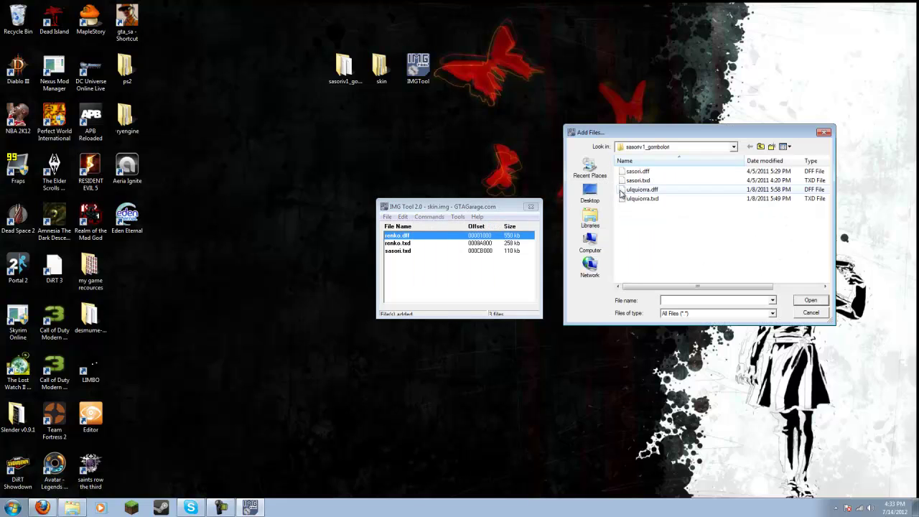
{"action": "double_click", "coordinate": [636, 172]}
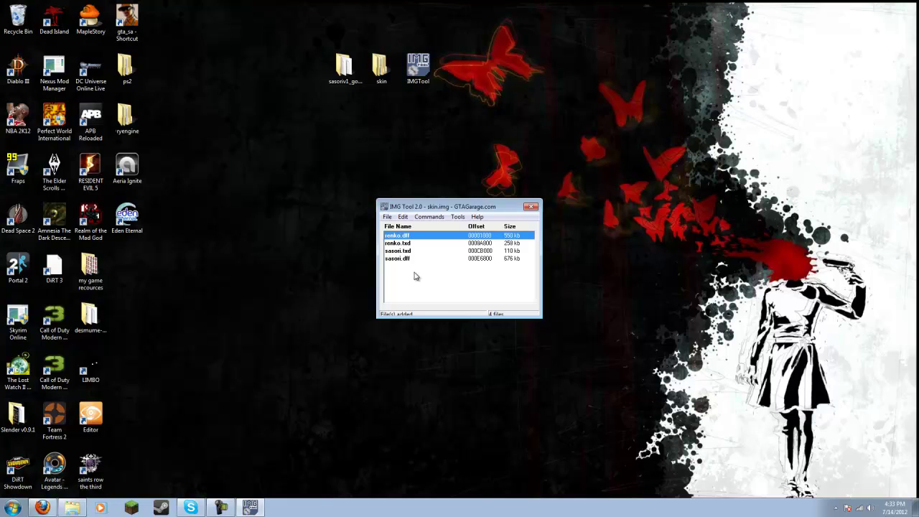
{"action": "left_click", "coordinate": [530, 206]}
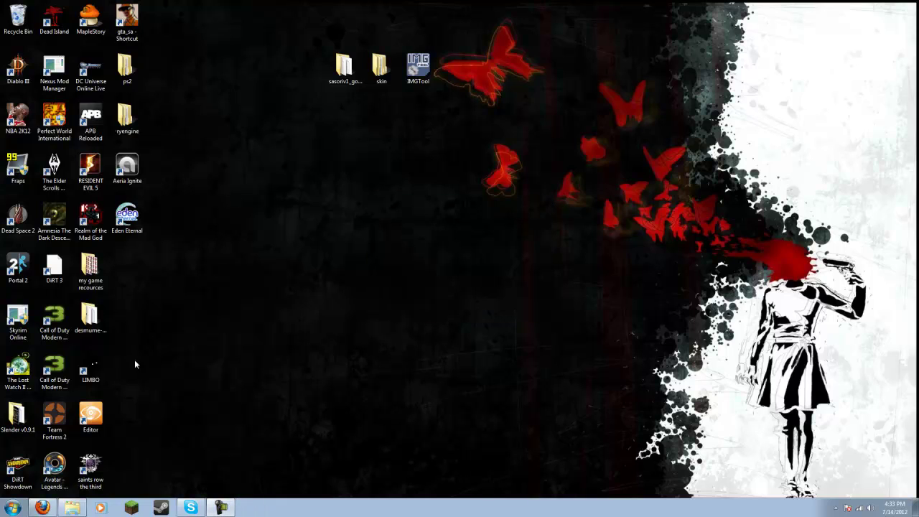
- Open the GTA San Andreas cleo folder and the inner folder of the desktop's skin folder in side-by-side windows
{"action": "left_click", "coordinate": [72, 508]}
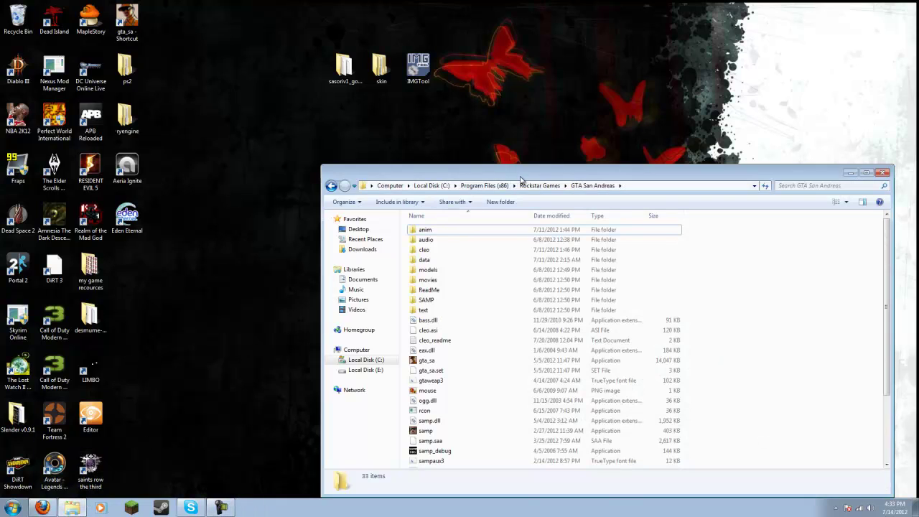
{"action": "left_click_drag", "start_coordinate": [522, 179], "coordinate": [662, 28]}
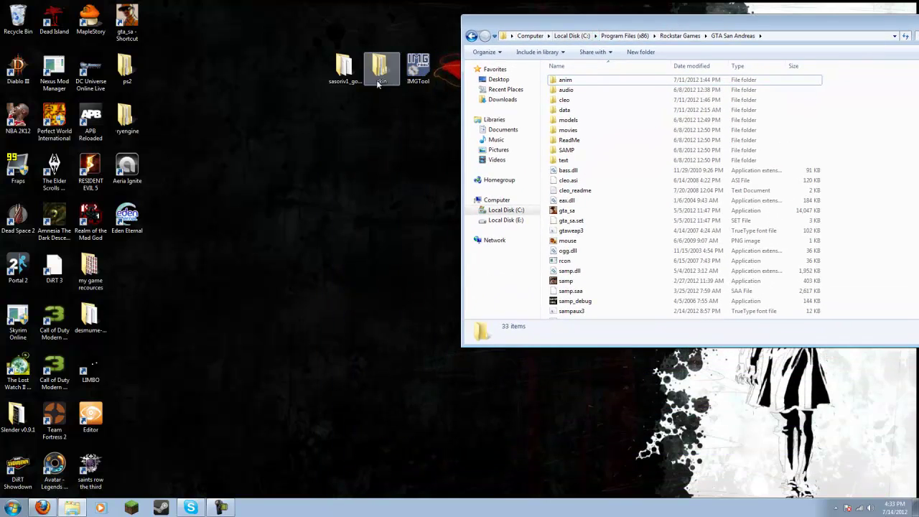
{"action": "double_click", "coordinate": [381, 79]}
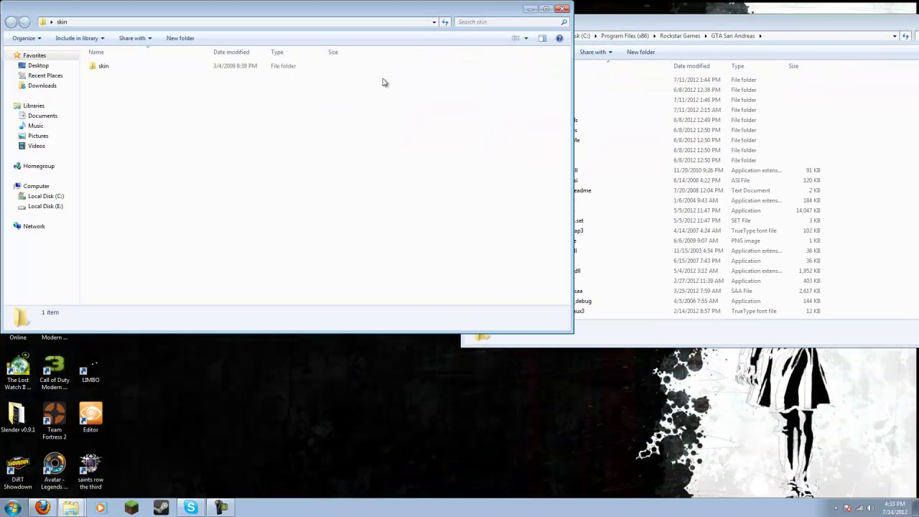
{"action": "left_click_drag", "start_coordinate": [608, 28], "coordinate": [655, 19]}
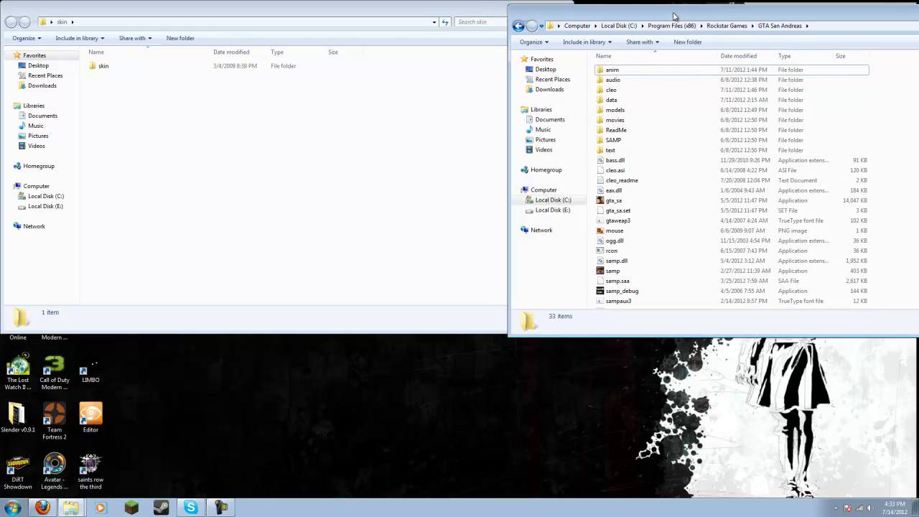
{"action": "double_click", "coordinate": [639, 94]}
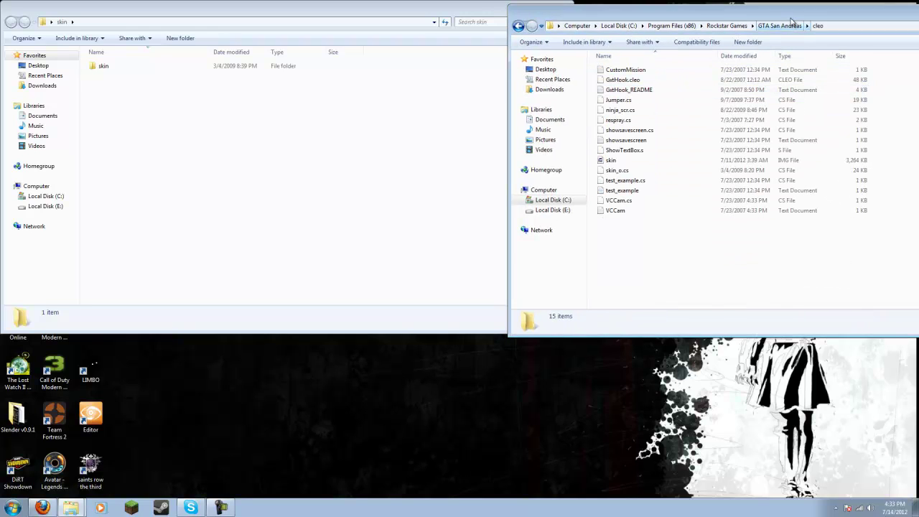
{"action": "left_click", "coordinate": [785, 29]}
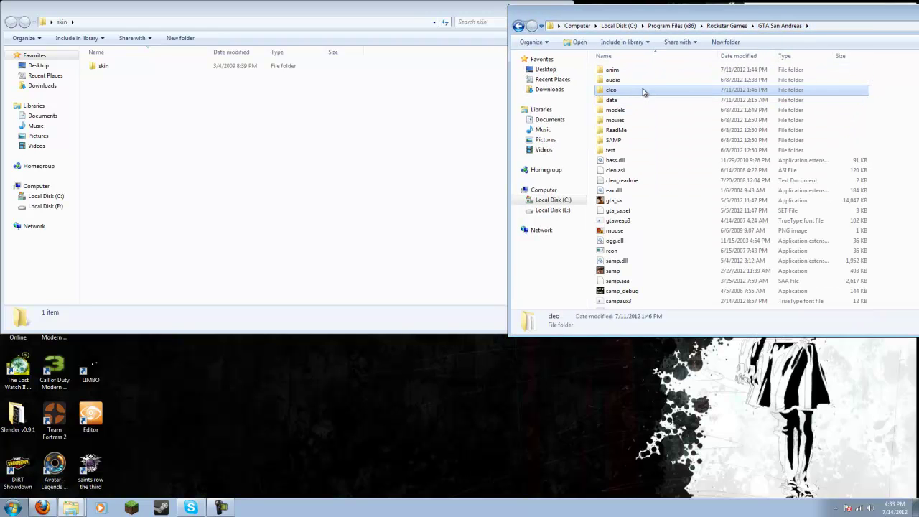
{"action": "double_click", "coordinate": [643, 91]}
{"action": "double_click", "coordinate": [168, 65]}
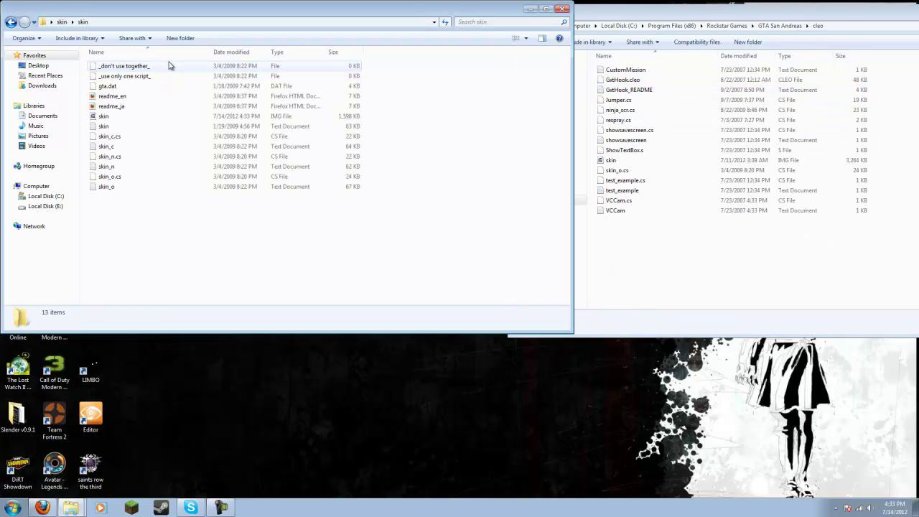
- Examine skin.img and the alternative scripts skin_n.cs, skin_o.cs and skin_c.cs in the inner skin folder
{"action": "left_click", "coordinate": [136, 118]}
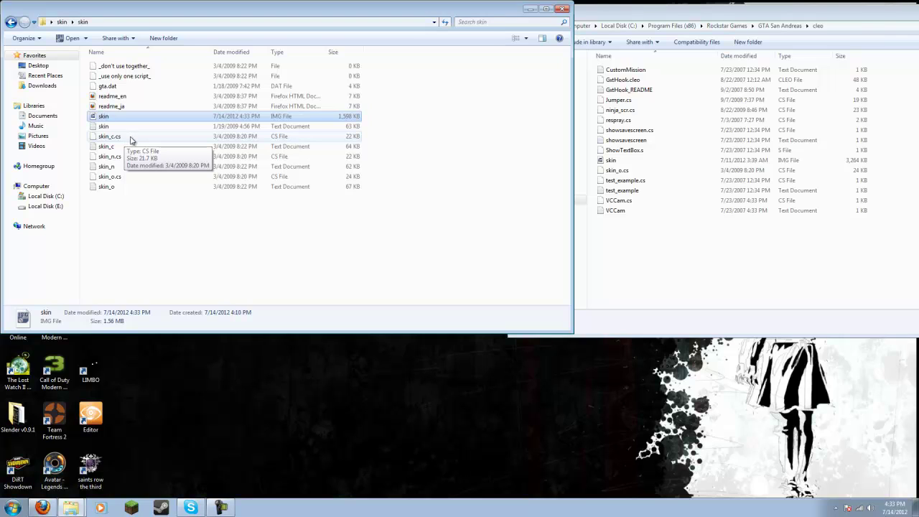
{"action": "left_click", "coordinate": [145, 246]}
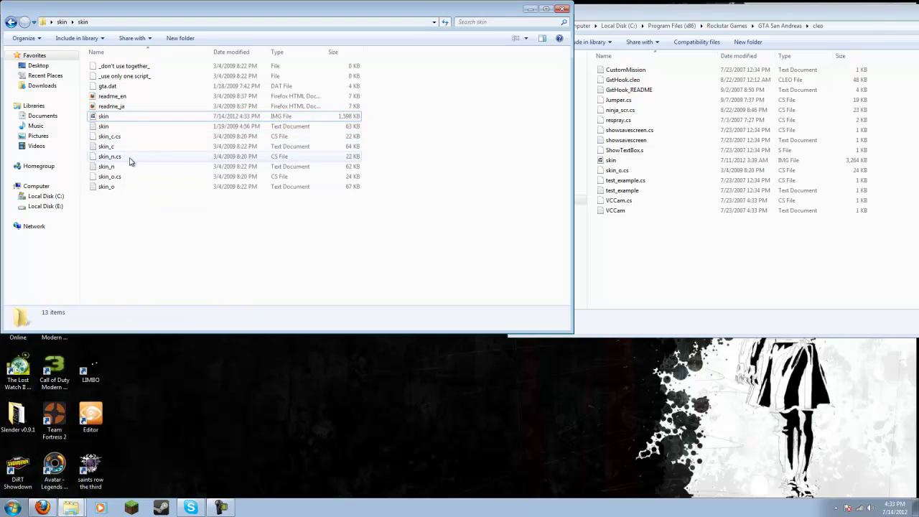
{"action": "left_click", "coordinate": [124, 157]}
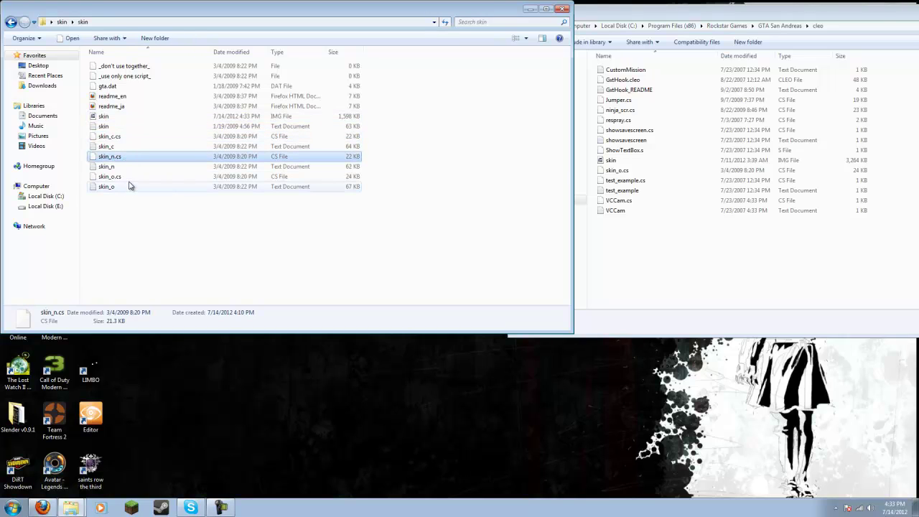
{"action": "left_click", "coordinate": [130, 179]}
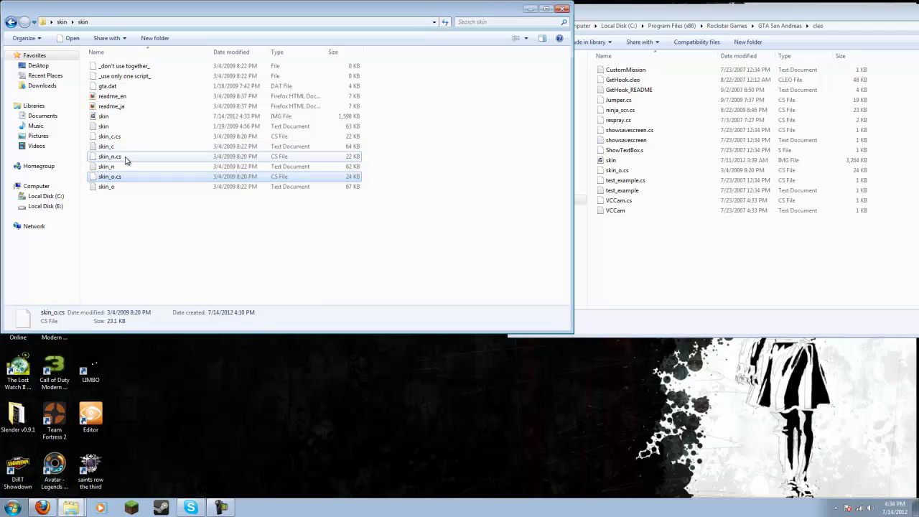
{"action": "left_click", "coordinate": [128, 157]}
{"action": "left_click", "coordinate": [131, 137]}
{"action": "left_click", "coordinate": [376, 253]}
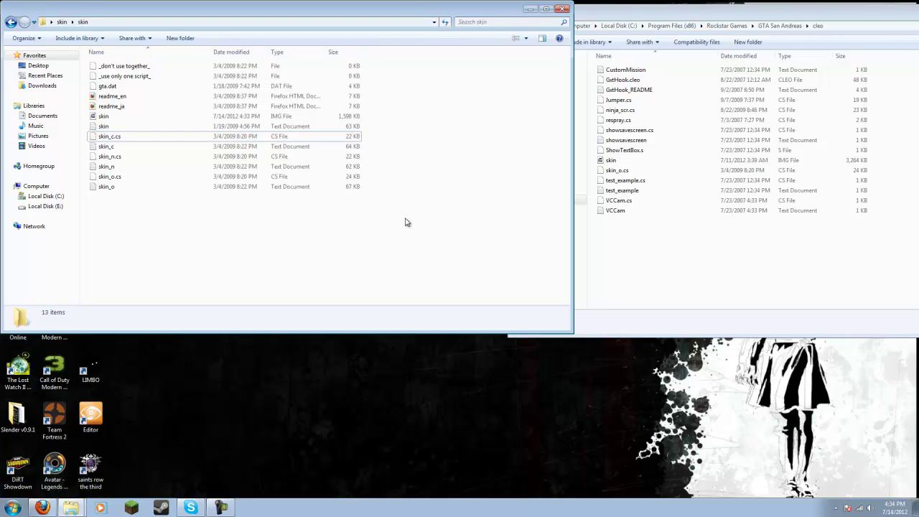
{"action": "key", "text": "BackSpace"}
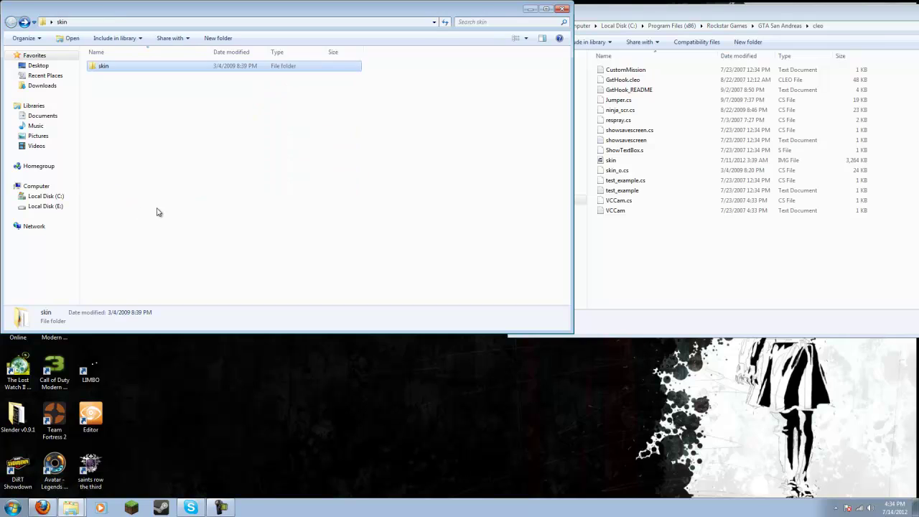
{"action": "double_click", "coordinate": [149, 67]}
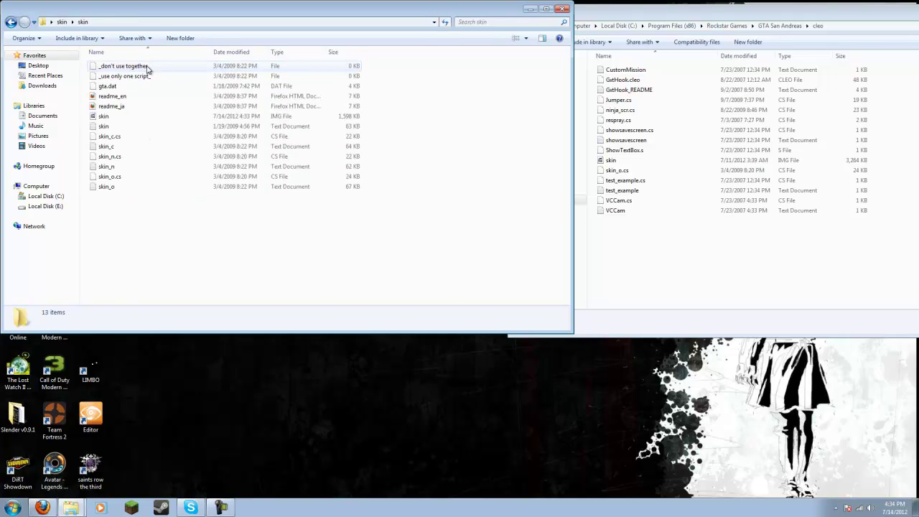
- Locate gta.dat in the game's data folder and its counterpart in the skin folder, and close both folder windows
{"action": "left_click", "coordinate": [663, 251]}
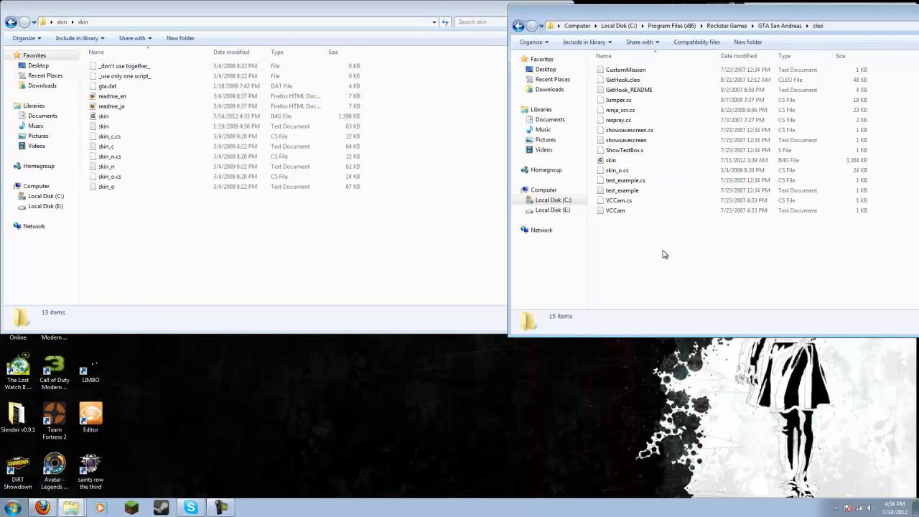
{"action": "key", "text": "BackSpace"}
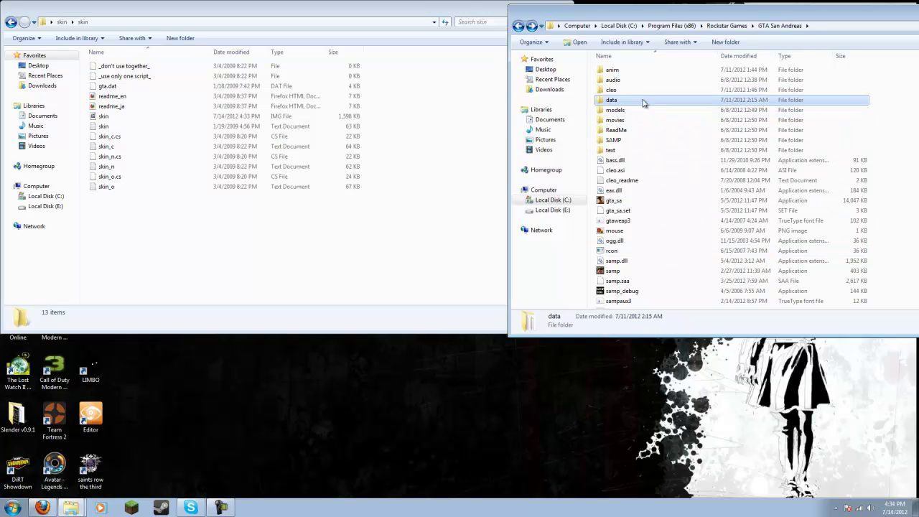
{"action": "double_click", "coordinate": [642, 102]}
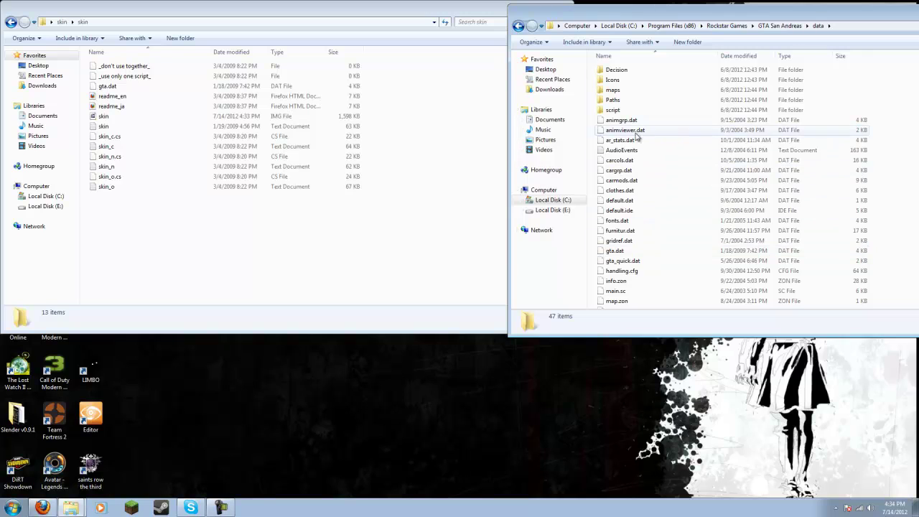
{"action": "scroll", "coordinate": [663, 191], "scroll_direction": "down", "scroll_amount": 1}
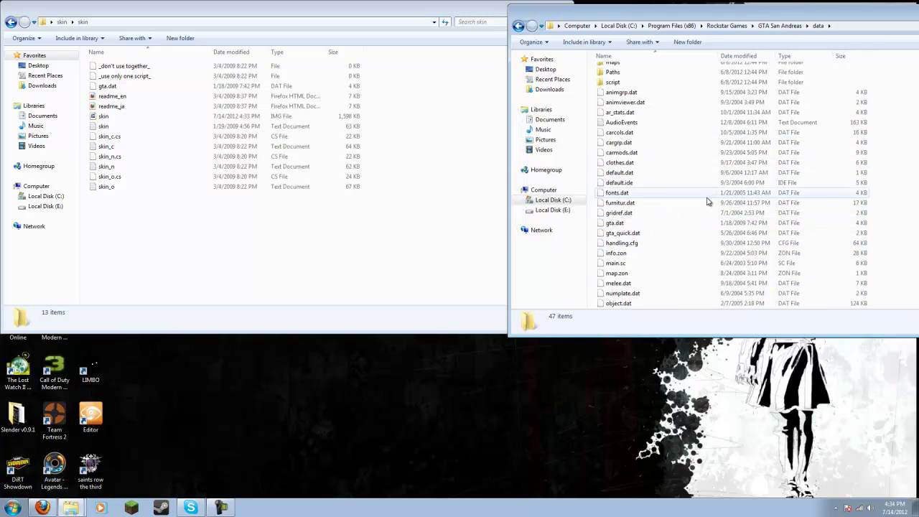
{"action": "left_click", "coordinate": [664, 223]}
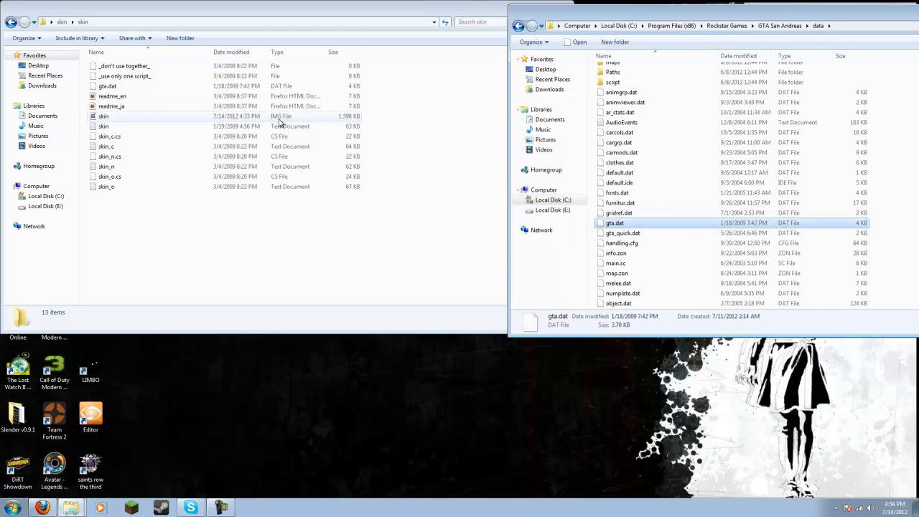
{"action": "left_click", "coordinate": [135, 87]}
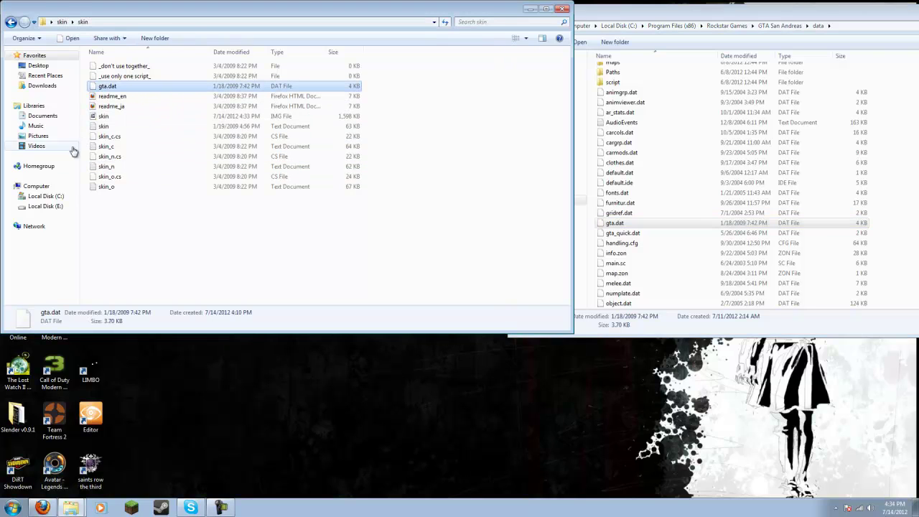
{"action": "left_click", "coordinate": [563, 8]}
{"action": "left_click_drag", "start_coordinate": [866, 12], "coordinate": [680, 75]}
{"action": "left_click", "coordinate": [883, 76]}
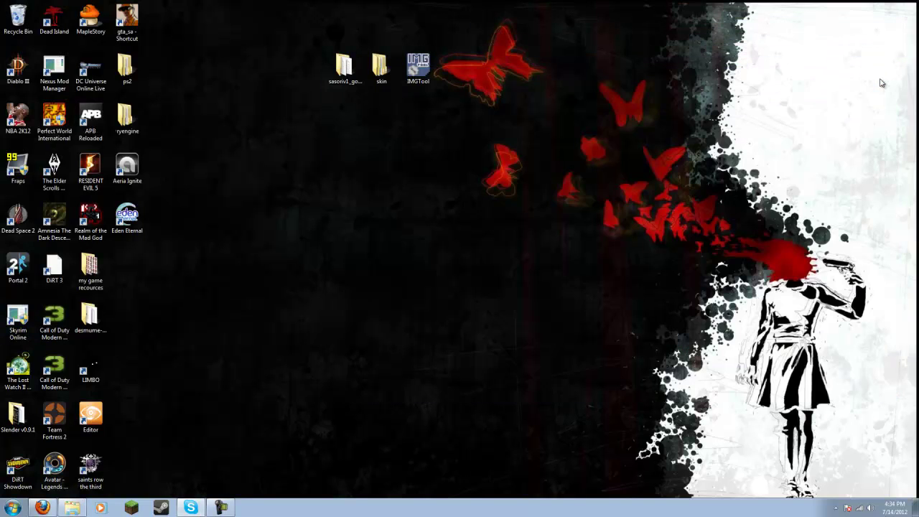
- Launch GTA San Andreas from its desktop shortcut and load the "Nines and AK's" save file
{"action": "double_click", "coordinate": [140, 29]}
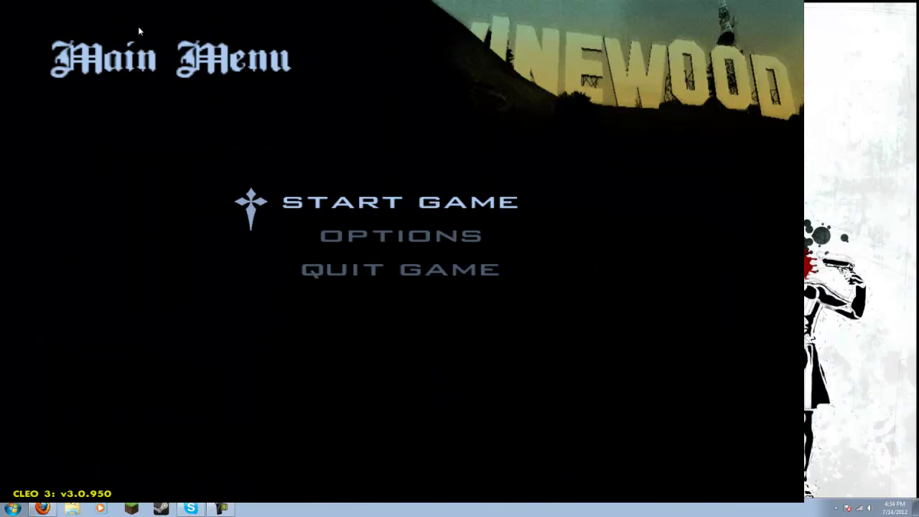
{"action": "key", "text": "Return"}
{"action": "key", "text": "Down"}
{"action": "key", "text": "Return"}
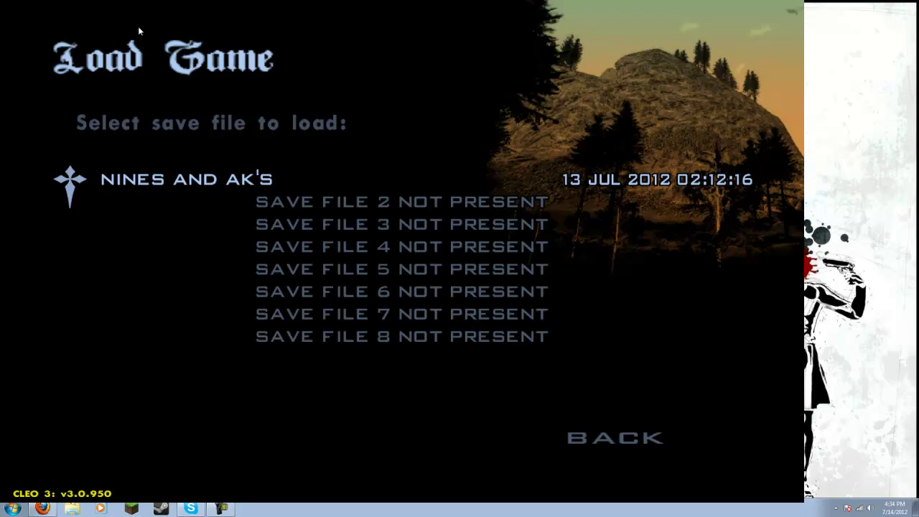
{"action": "key", "text": "Return"}
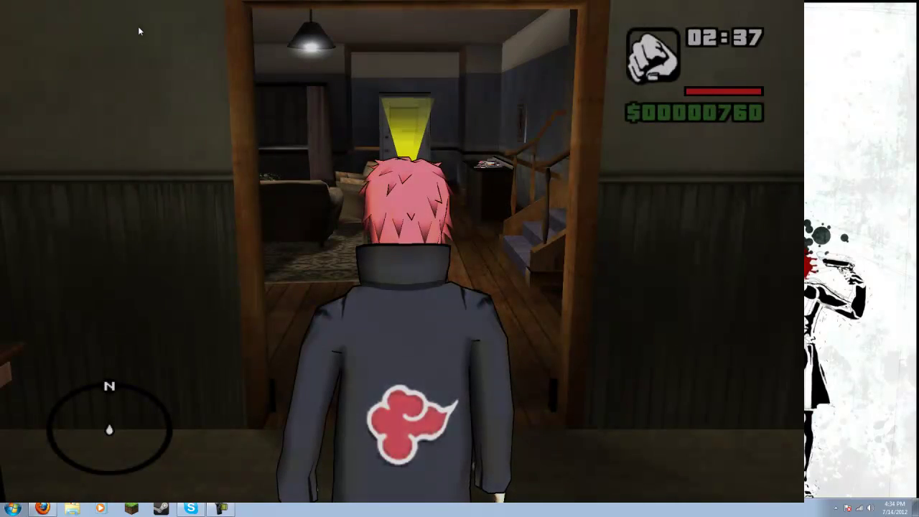
- Cycle the player character through the available skins in the kitchen with the stats displayed, viewing the models from the front
{"action": "key", "text": "Tab"}
{"action": "key", "text": "e"}
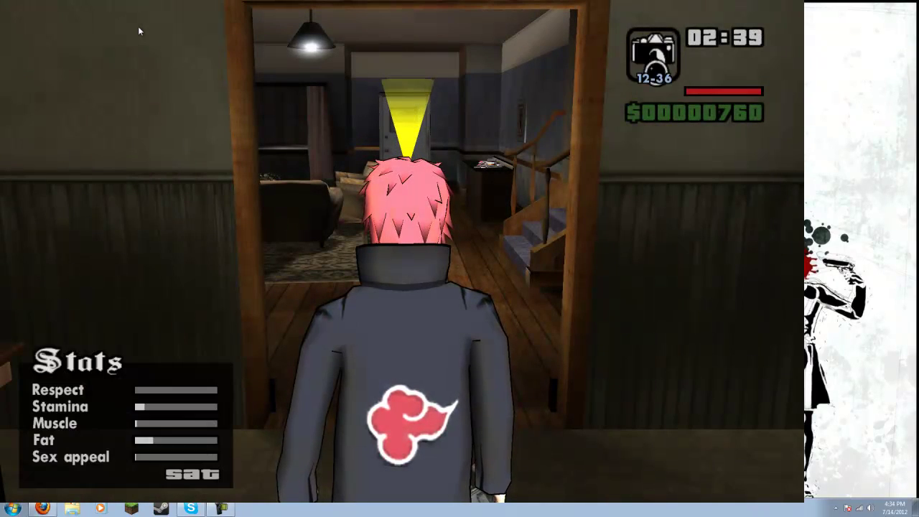
{"action": "key", "text": "Tab"}
{"action": "key", "text": "e"}
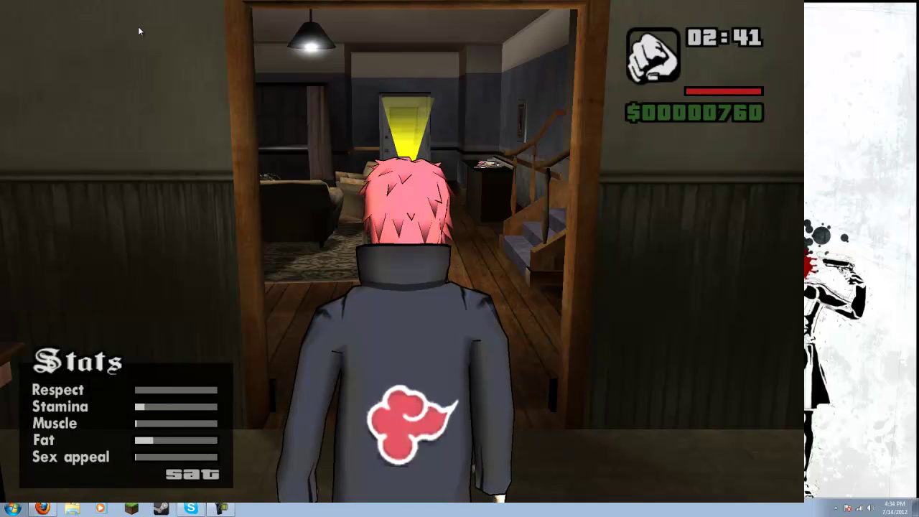
{"action": "key", "text": "e"}
{"action": "key", "text": "e"}
{"action": "key", "text": "e"}
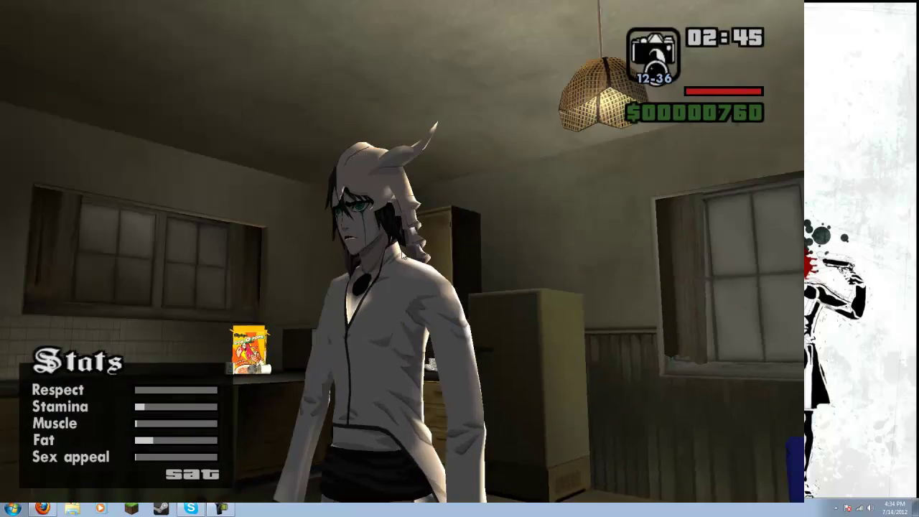
{"action": "key", "text": "e"}
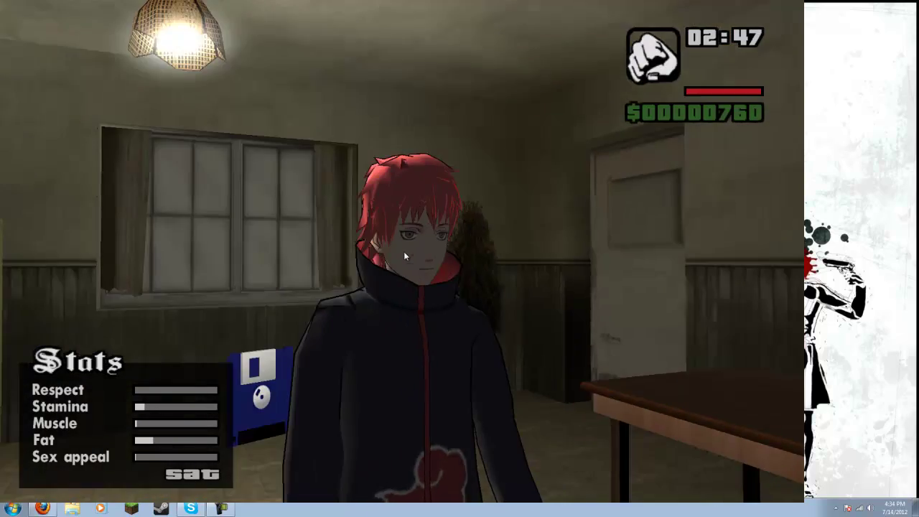
{"action": "key", "text": "e"}
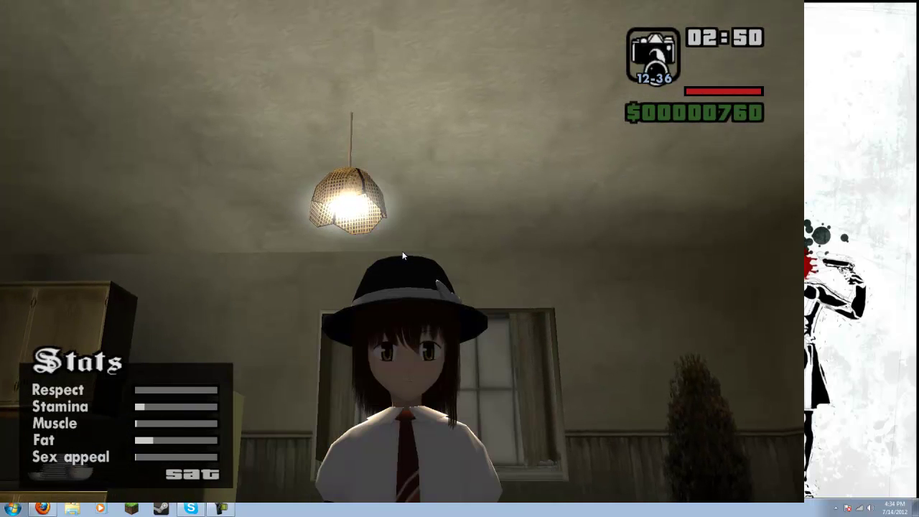
{"action": "key", "text": "Tab"}
{"action": "key", "text": "e"}
{"action": "key", "text": "e"}
{"action": "key", "text": "e"}
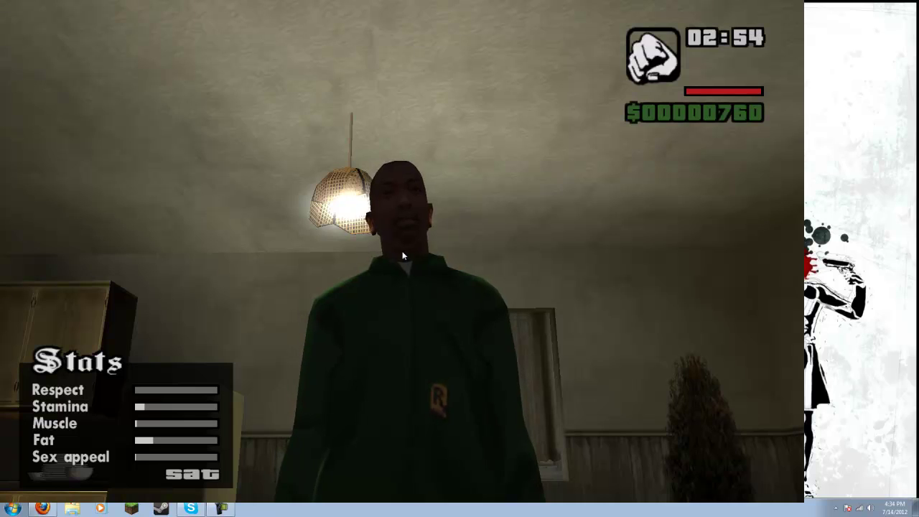
{"action": "key", "text": "e"}
{"action": "key", "text": "e"}
{"action": "key", "text": "e"}
{"action": "key", "text": "e"}
{"action": "key", "text": "e"}
{"action": "key", "text": "e"}
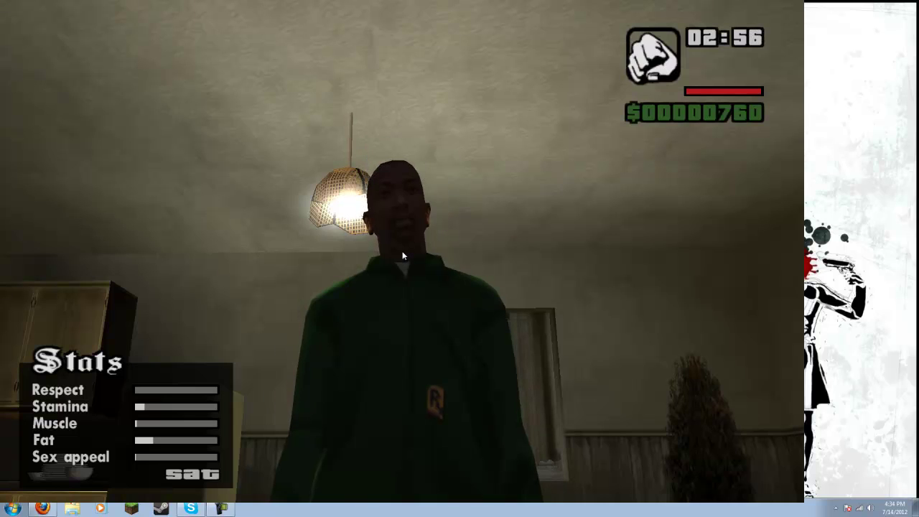
{"action": "key", "text": "Right"}
{"action": "key", "text": "Return"}
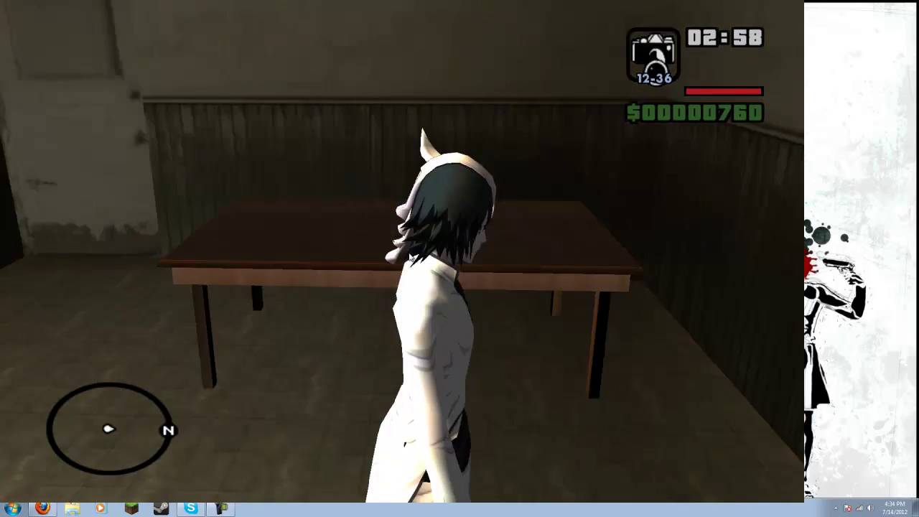
- Switch the player to the Sasori skin and run through the house and out the front door into Ganton
{"action": "key", "text": "Tab"}
{"action": "key", "text": "e"}
{"action": "key", "text": "w"}
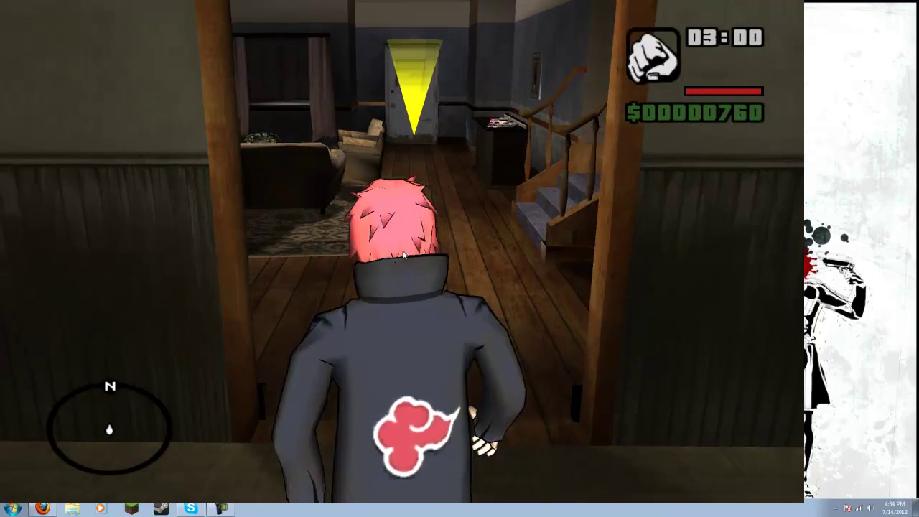
{"action": "key", "text": "shift"}
{"action": "key", "text": "d"}
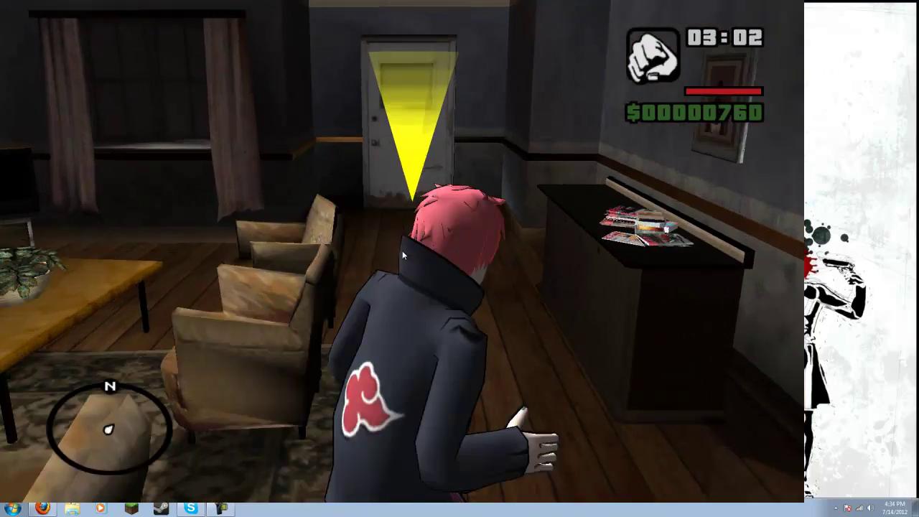
{"action": "key", "text": "w"}
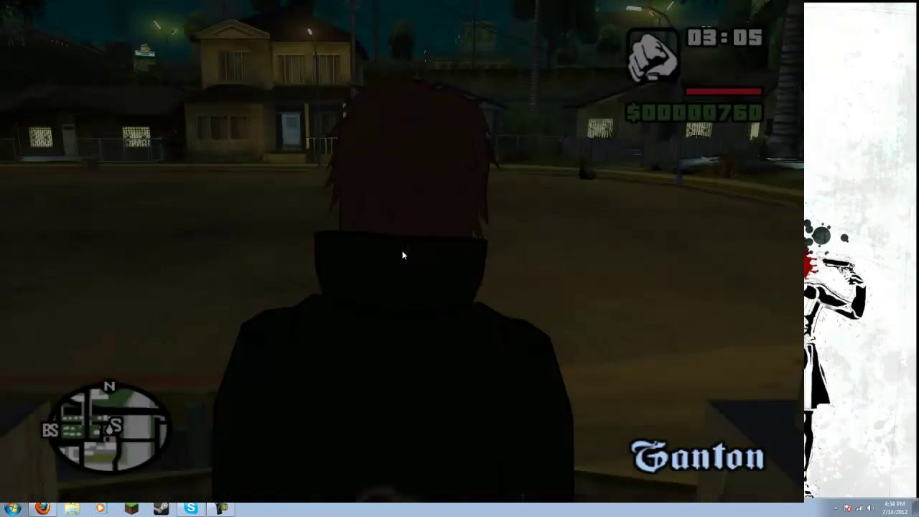
- Run and jump with the Sasori character from the house into the Ganton cul-de-sac and try out punches in the street
{"action": "key", "text": "w"}
{"action": "key", "text": "shift"}
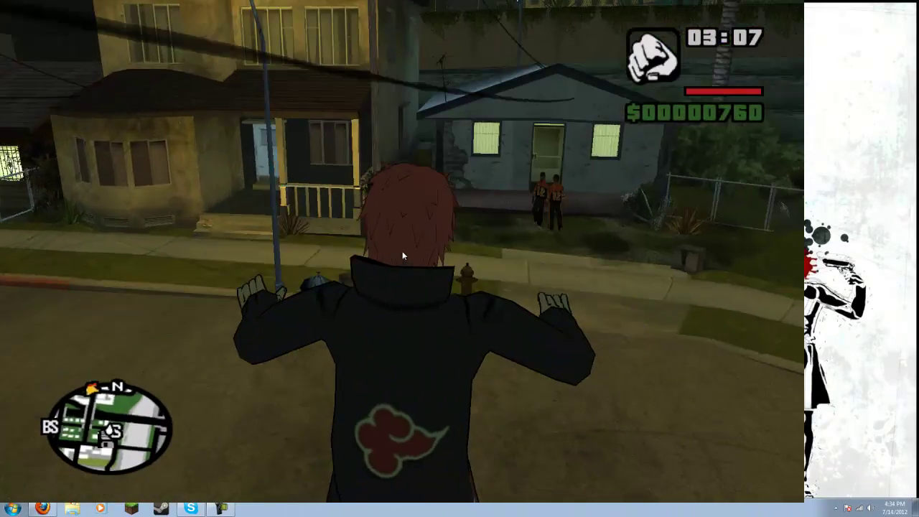
{"action": "key", "text": "w"}
{"action": "key", "text": "shift"}
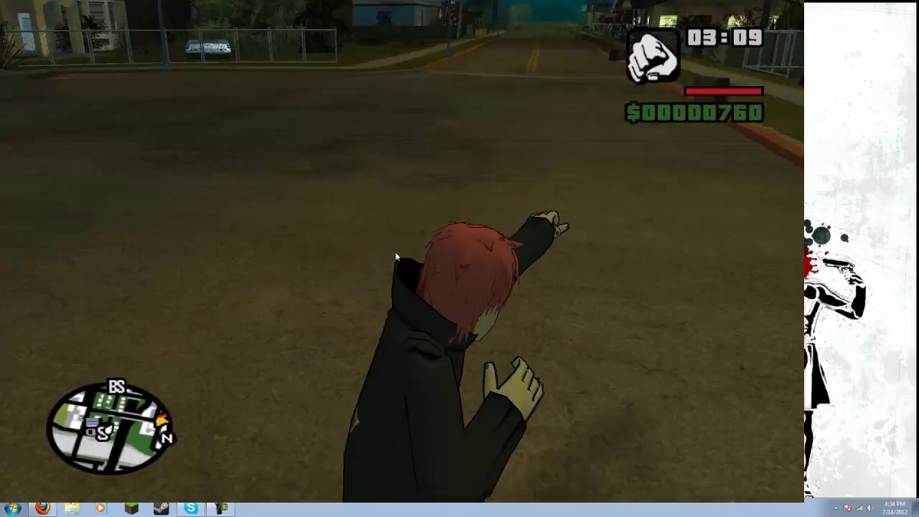
{"action": "left_click", "coordinate": [400, 256]}
{"action": "left_click", "coordinate": [402, 256]}
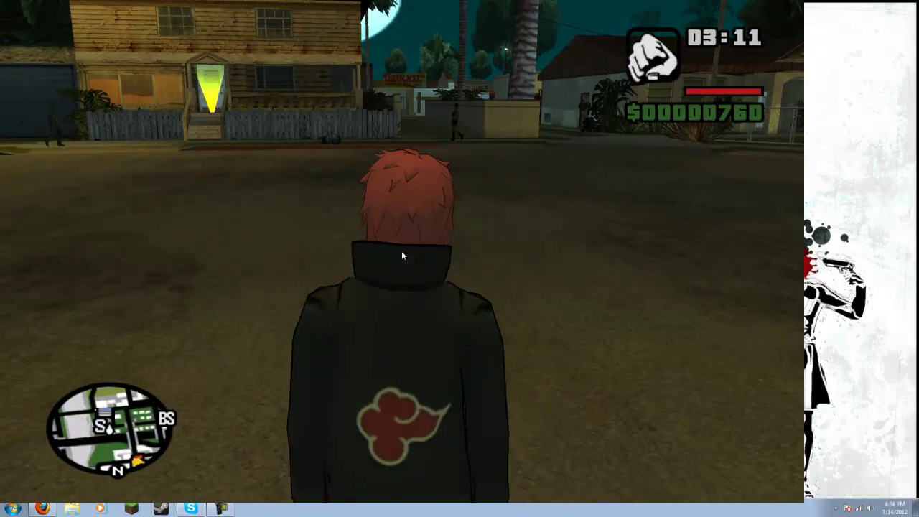
- Sprint across the cul-de-sac to the street corner and vault the chain-link fence into the grassy yard
{"action": "key", "text": "w"}
{"action": "key", "text": "shift"}
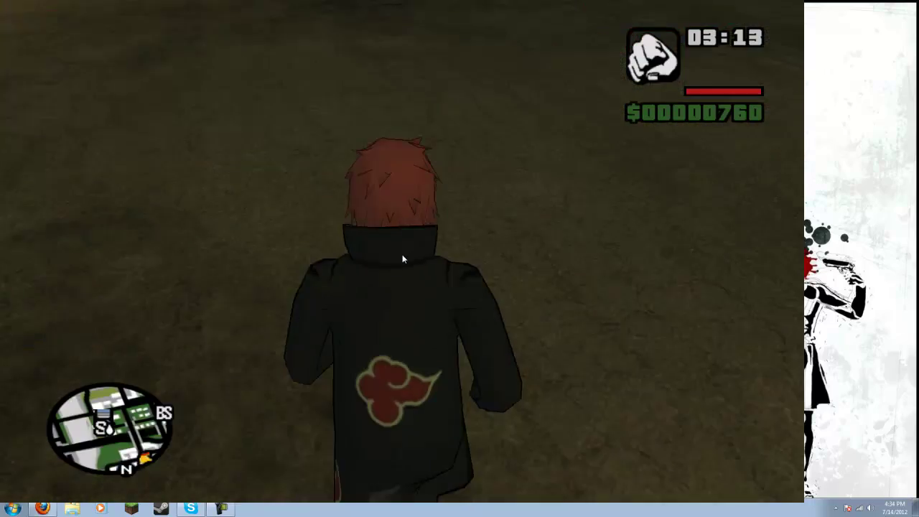
{"action": "key", "text": "w"}
{"action": "key", "text": "shift"}
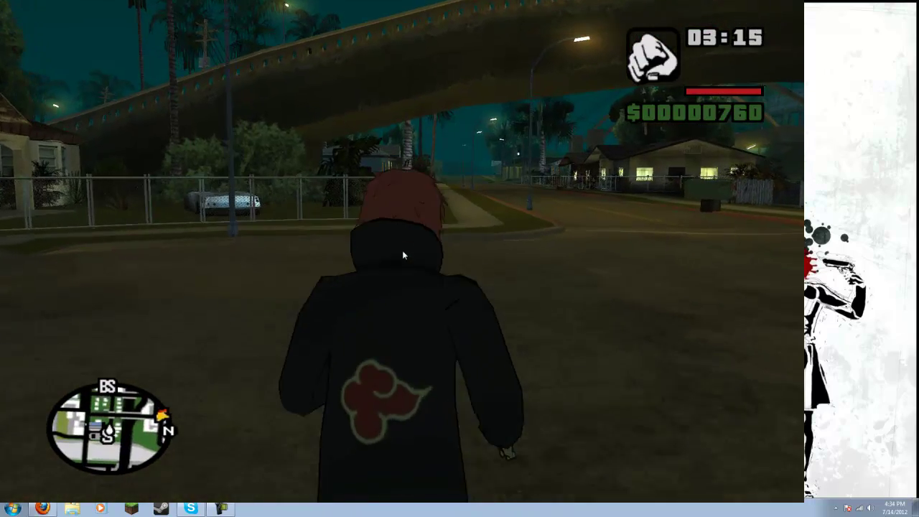
{"action": "key", "text": "w"}
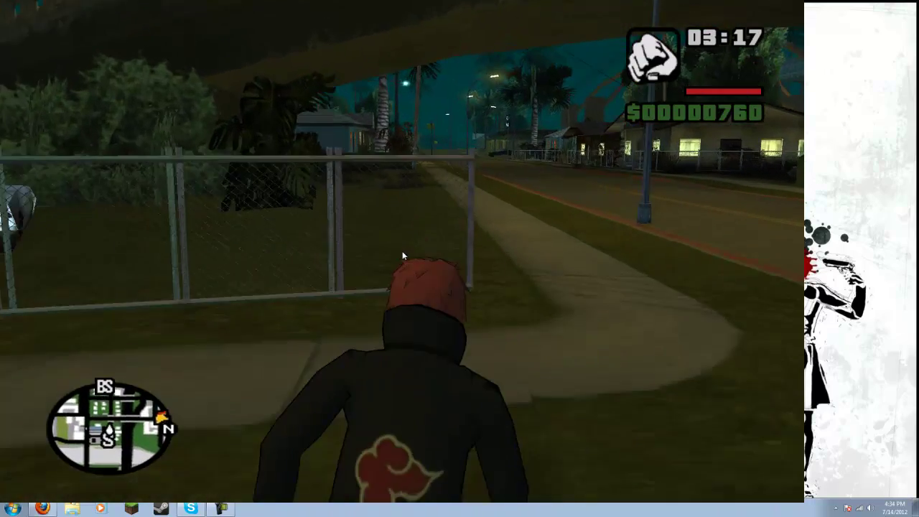
{"action": "key", "text": "w"}
{"action": "key", "text": "shift"}
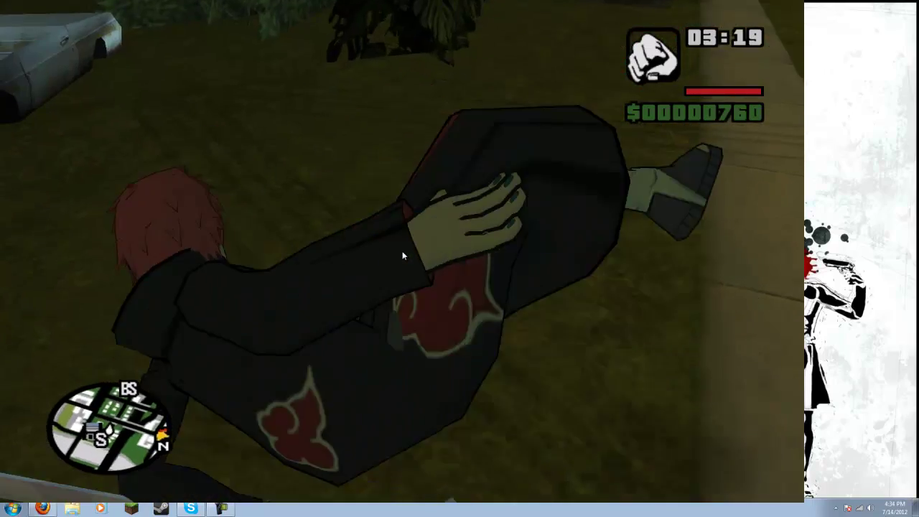
- Run along the street beneath the overpass to the brown wooden house and climb onto its roof
{"action": "key", "text": "w"}
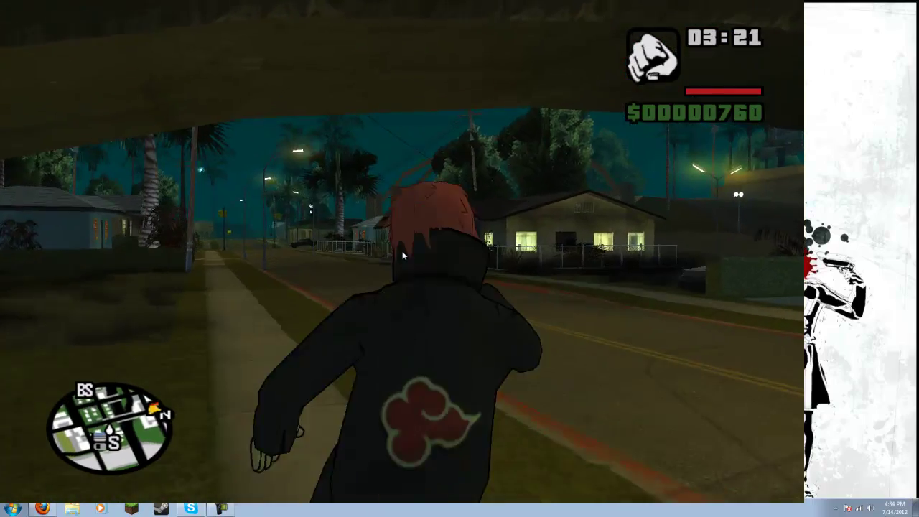
{"action": "key", "text": "w"}
{"action": "key", "text": "shift"}
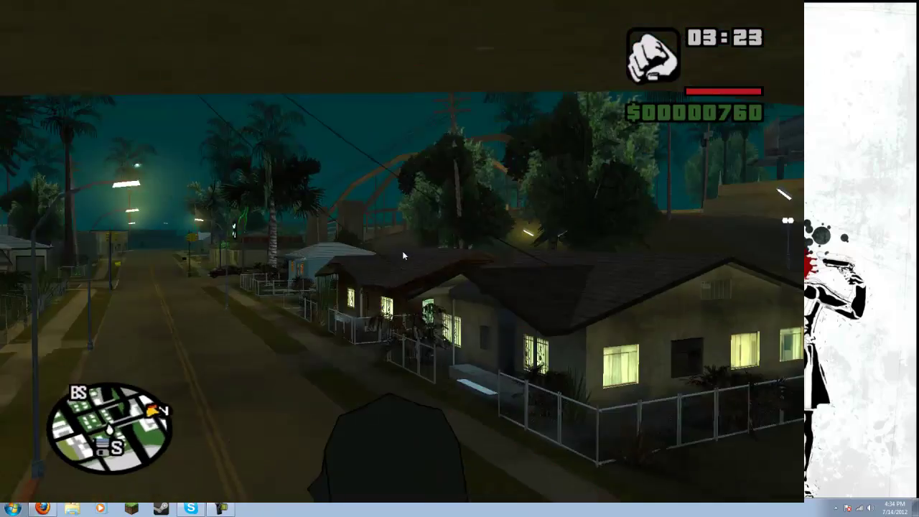
{"action": "key", "text": "w"}
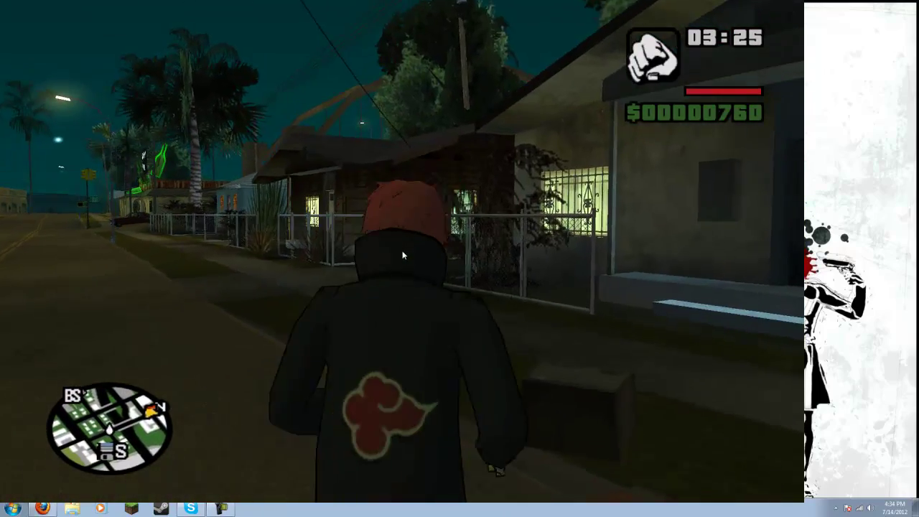
{"action": "key", "text": "w"}
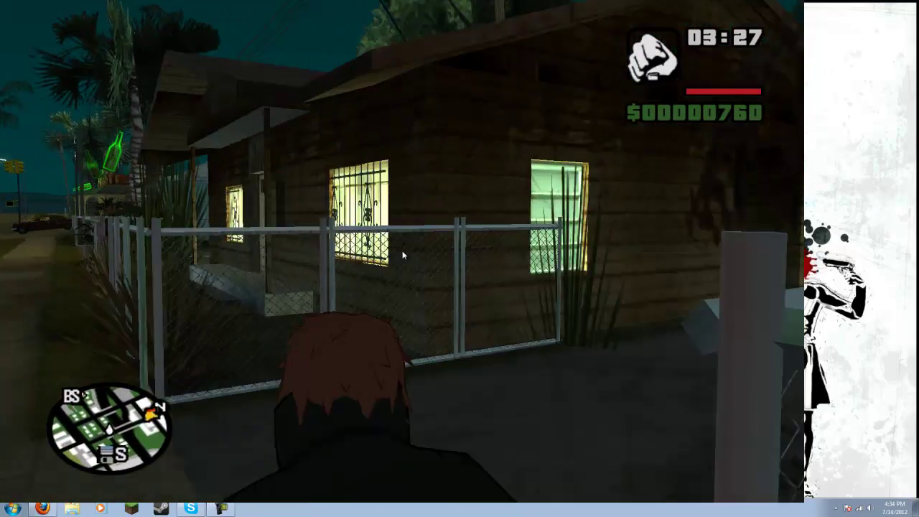
{"action": "key", "text": "shift"}
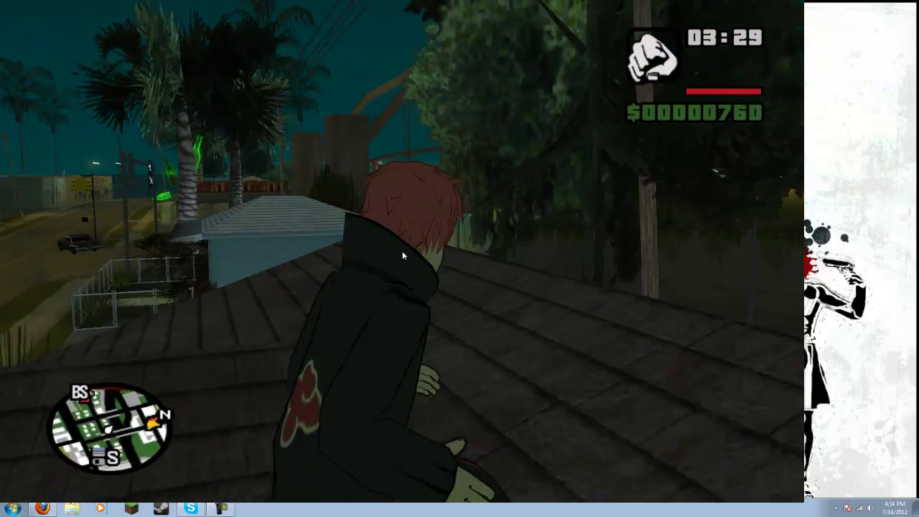
- Leap from the brown roof toward the light blue house, cross its roof and jump off onto the bridge road
{"action": "key", "text": "w"}
{"action": "key", "text": "shift"}
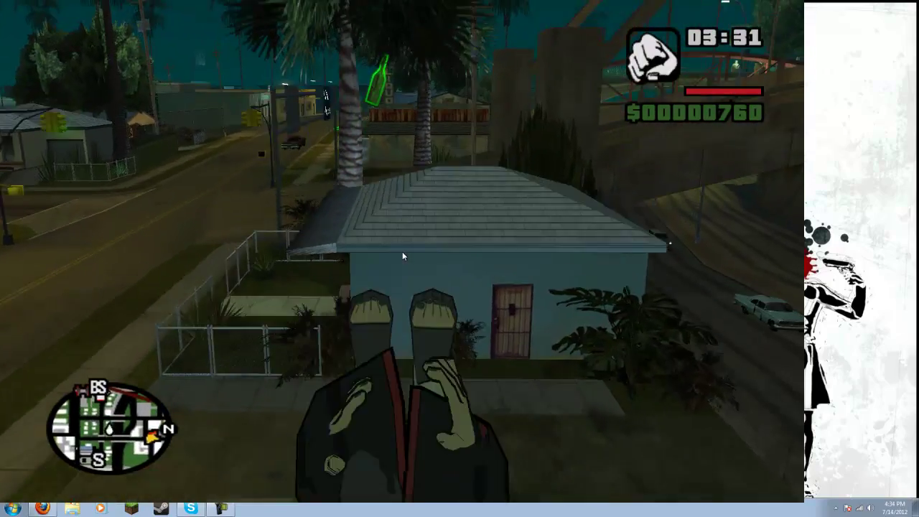
{"action": "key", "text": "w"}
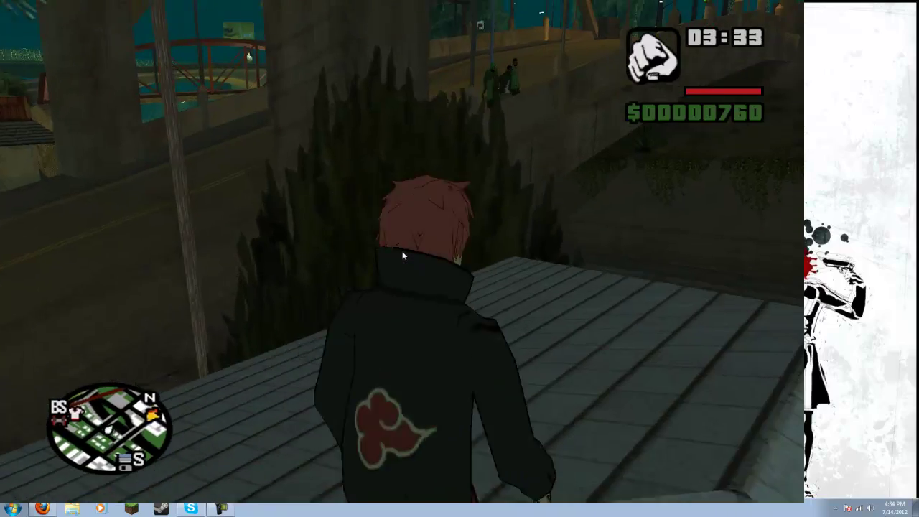
{"action": "key", "text": "w"}
{"action": "key", "text": "shift"}
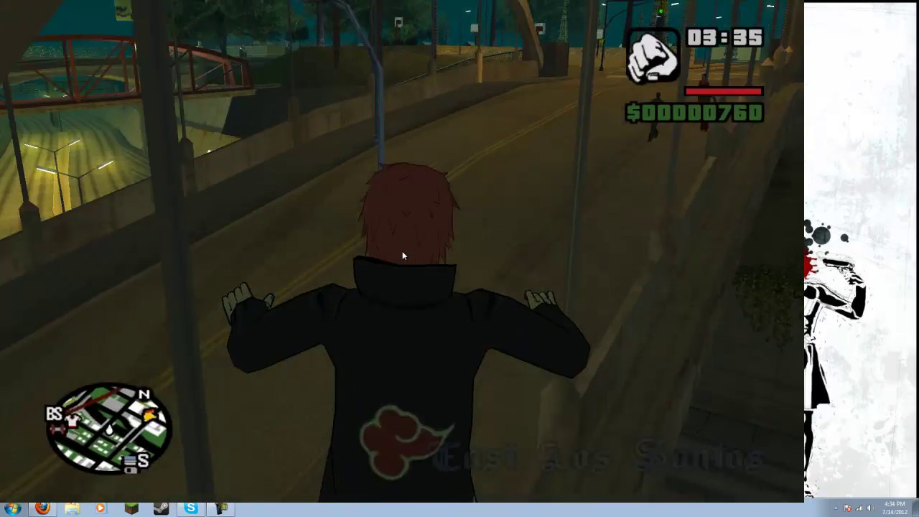
- Run up the bridge into East Los Santos and go over its side onto the fenced grass slope
{"action": "key", "text": "w"}
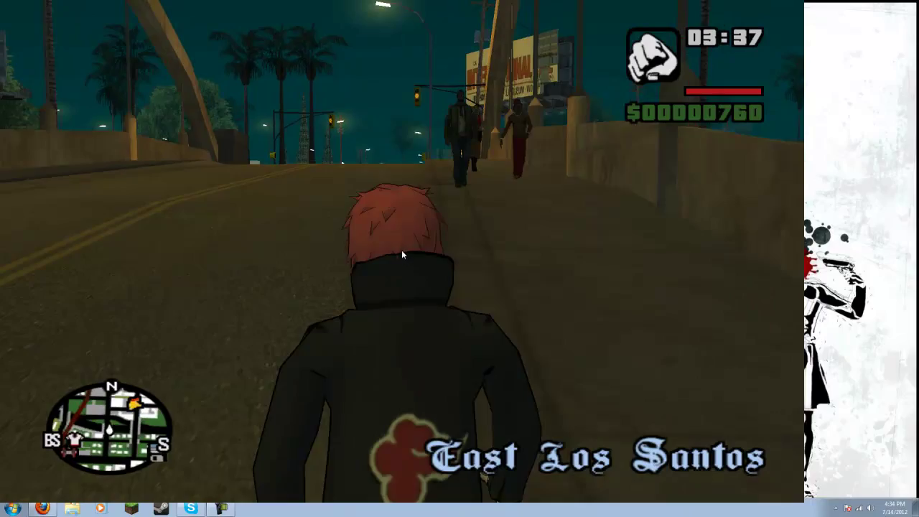
{"action": "key", "text": "w"}
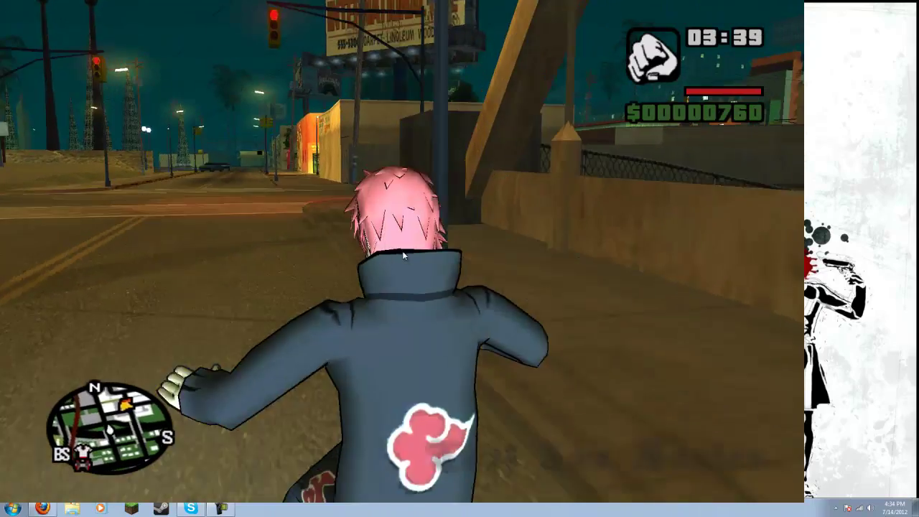
{"action": "key", "text": "w"}
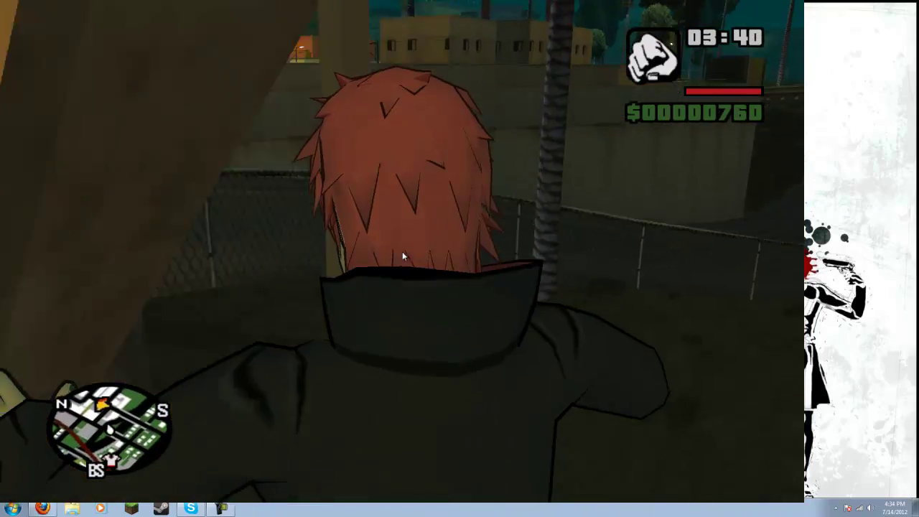
{"action": "key", "text": "w"}
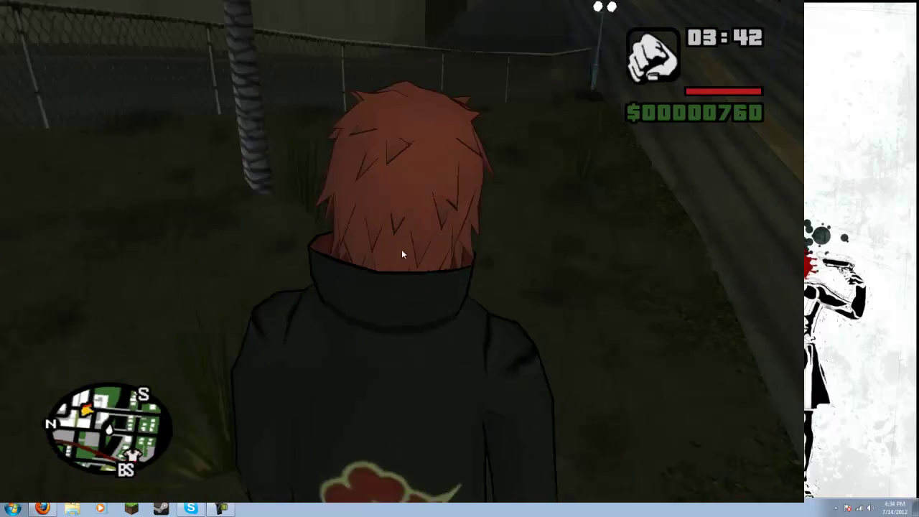
{"action": "key", "text": "w"}
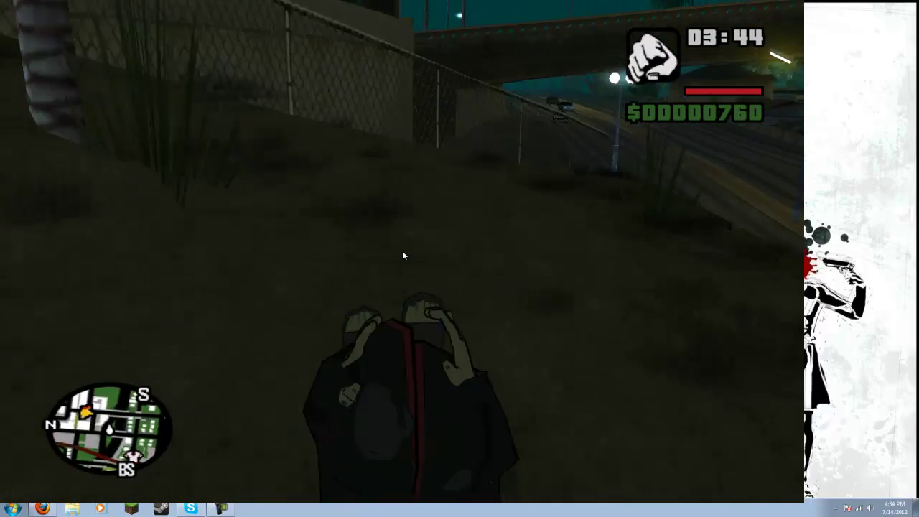
- Run past the fence and along the highway to the sidewalk under the bridge, and pause the game
{"action": "key", "text": "w"}
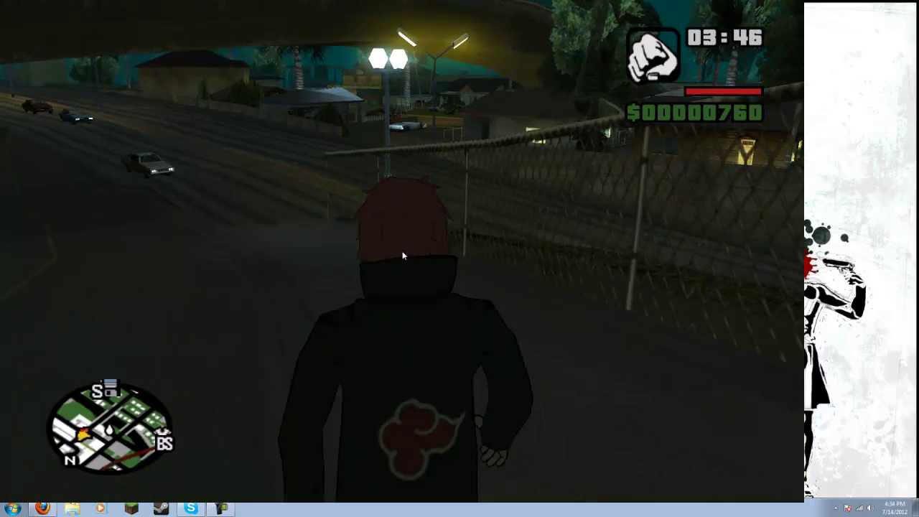
{"action": "key", "text": "w"}
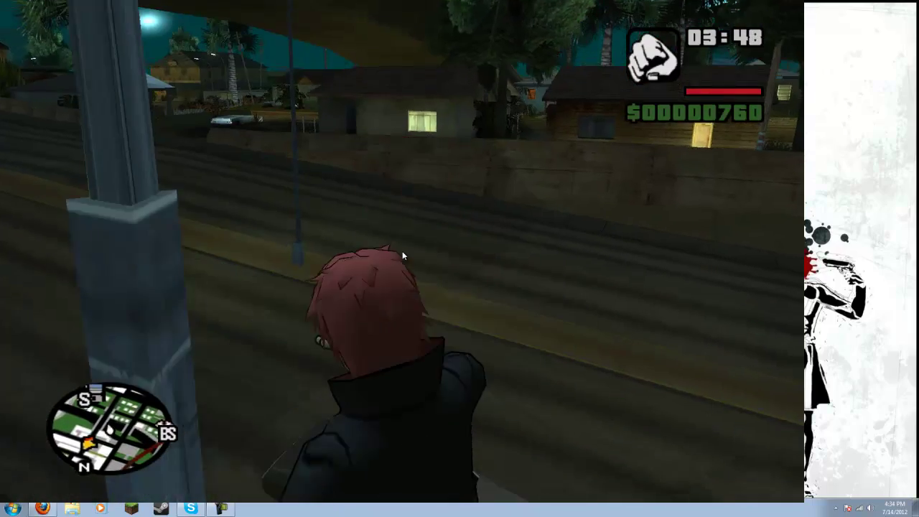
{"action": "key", "text": "w"}
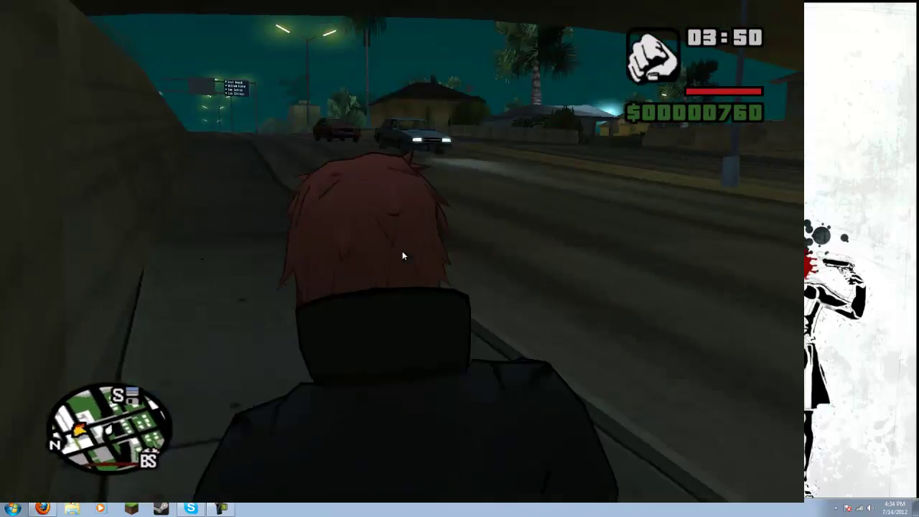
{"action": "key", "text": "Escape"}
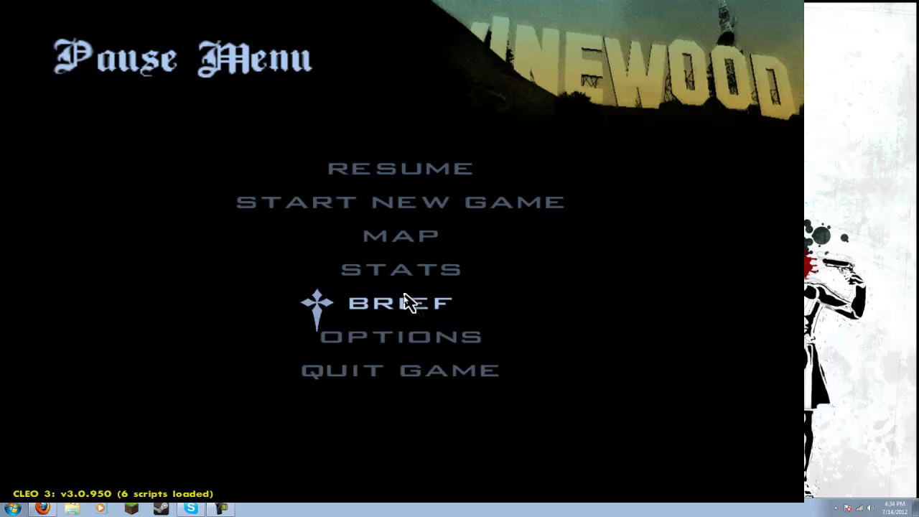